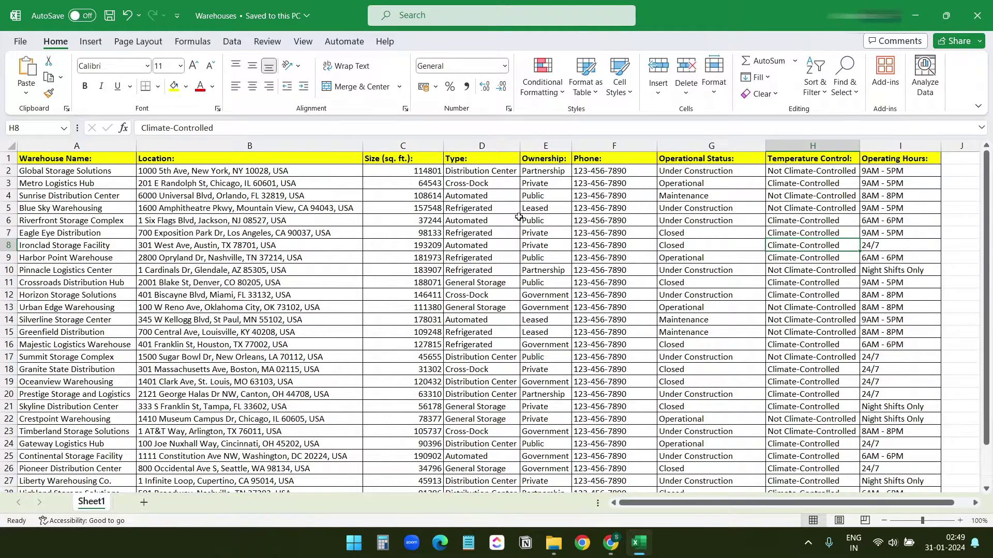
Switch to Chrome and search Google for 'google my mpas' to find Google My Maps.
key(alt+Tab)
text(g)
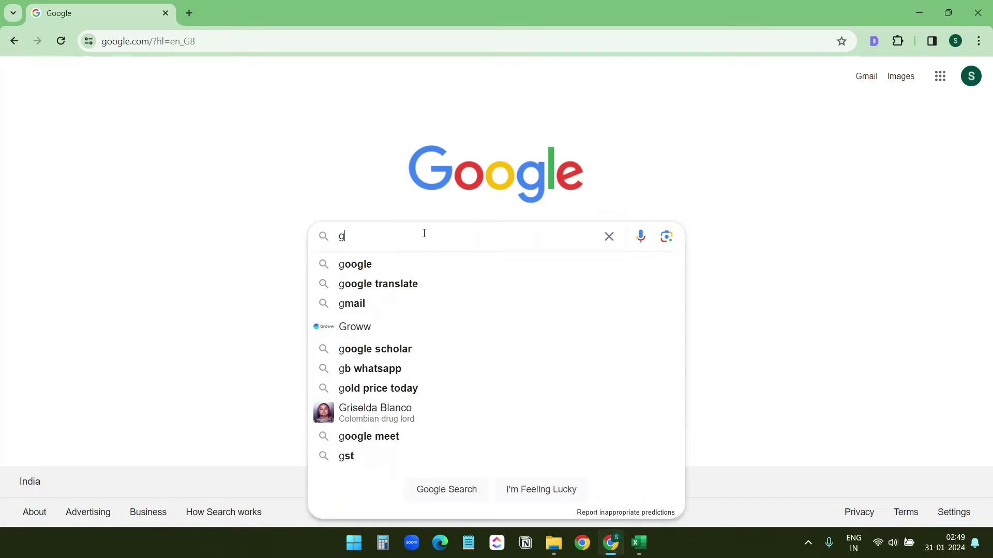
text(oogle )
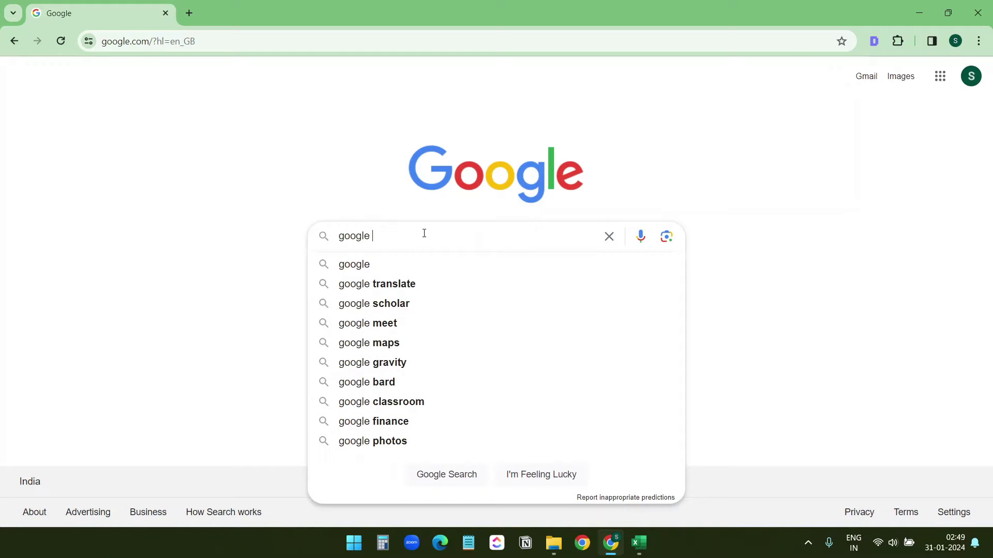
text(my mpas)
key(Return)
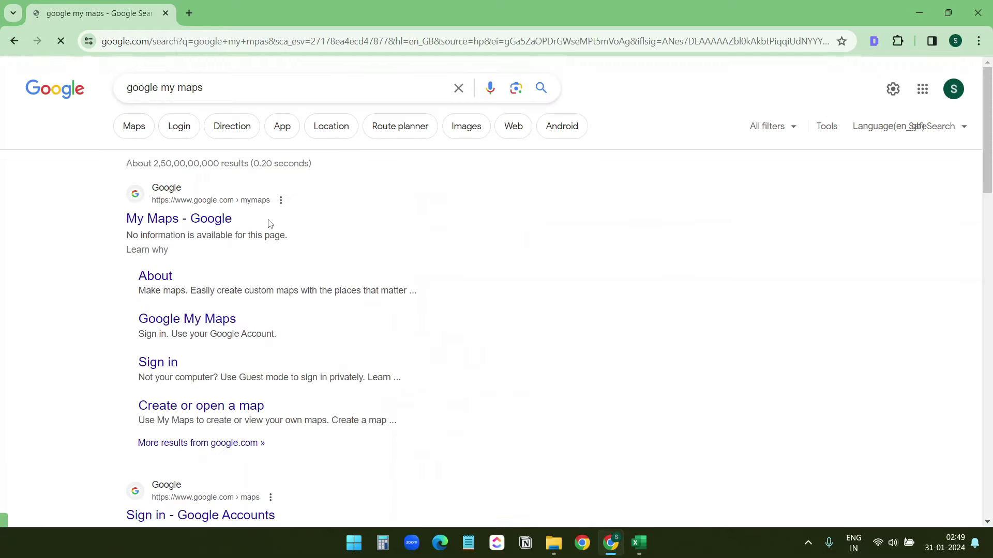
Open the My Maps - Google site and start a new blank map.
click(206, 223)
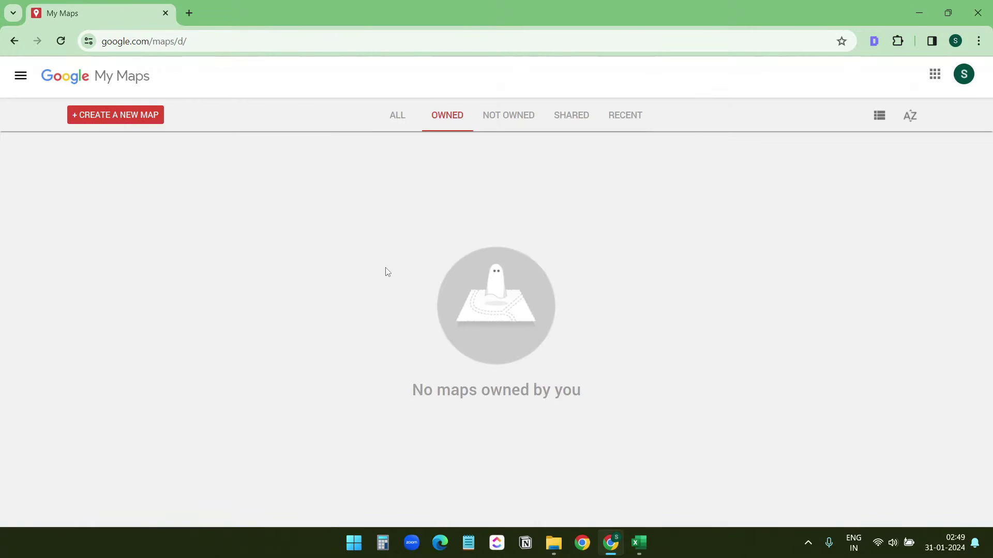
click(147, 121)
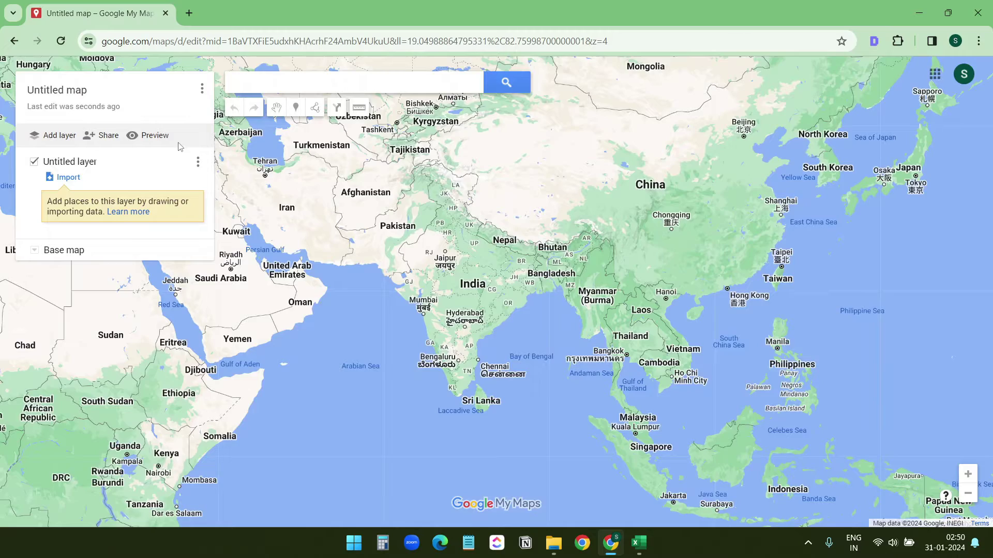
click(640, 543)
click(639, 543)
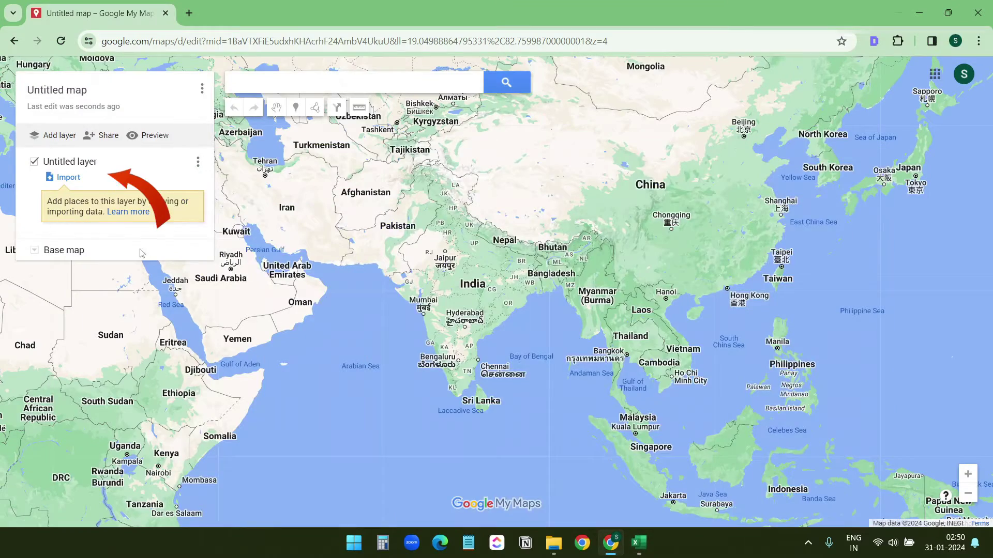
Import the Warehouses spreadsheet into the untitled layer, positioning markers by the Location column.
click(67, 179)
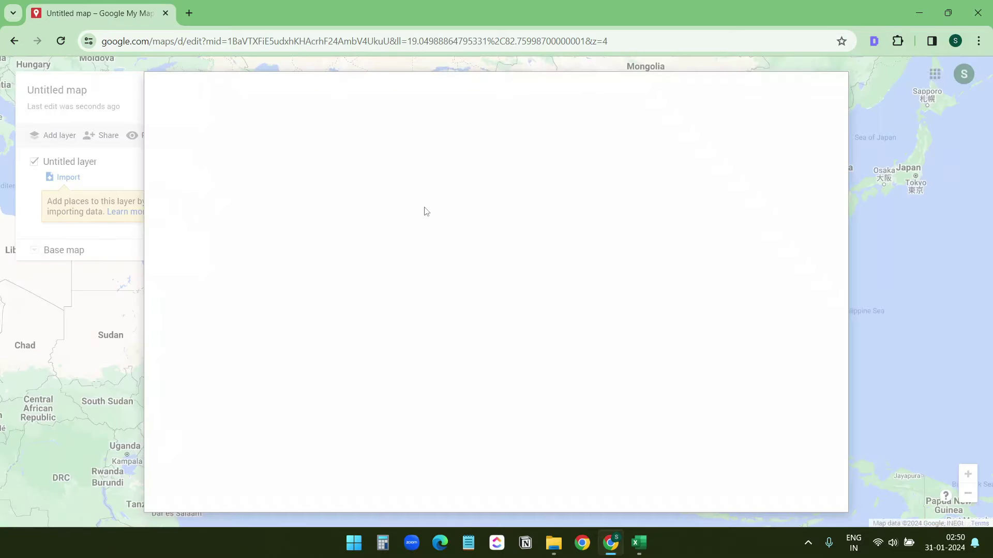
click(492, 376)
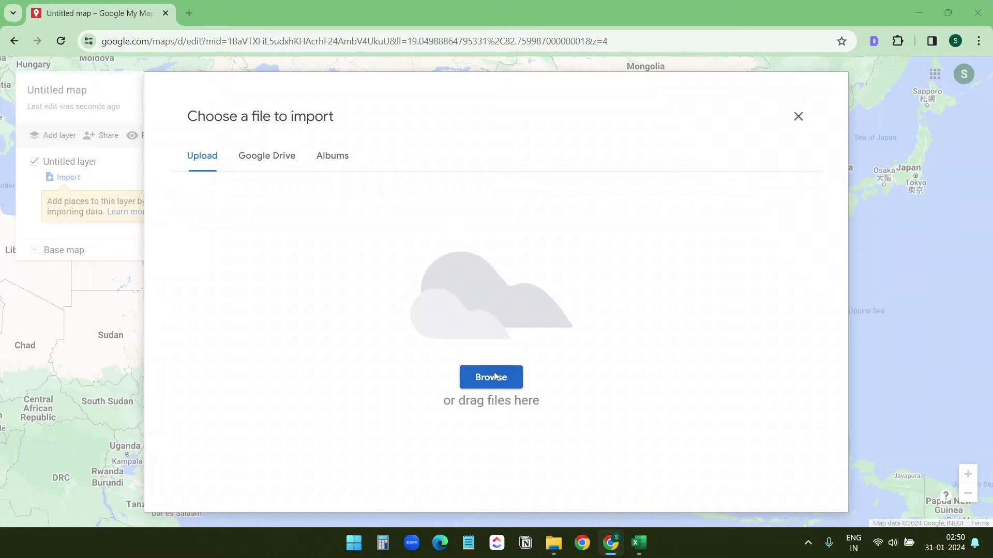
double_click(178, 140)
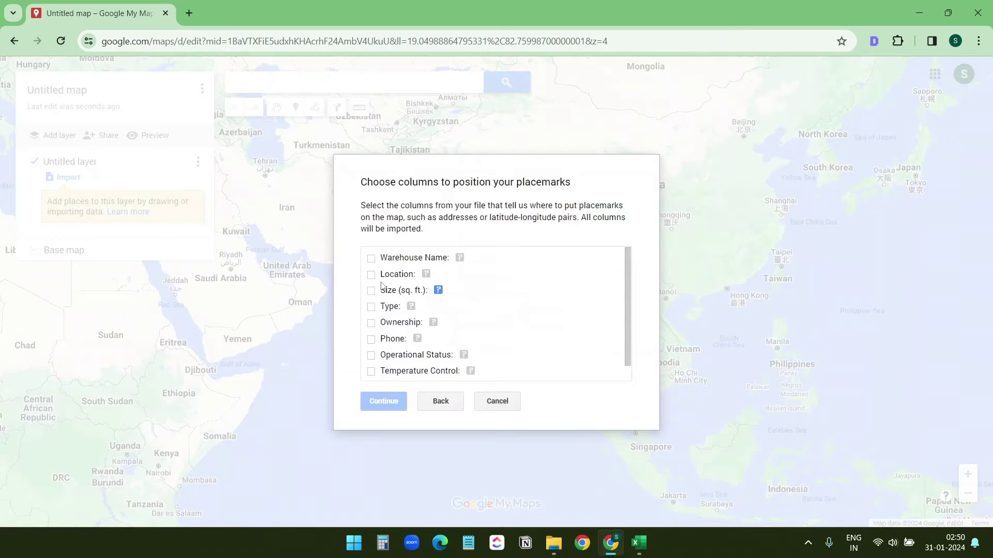
click(637, 544)
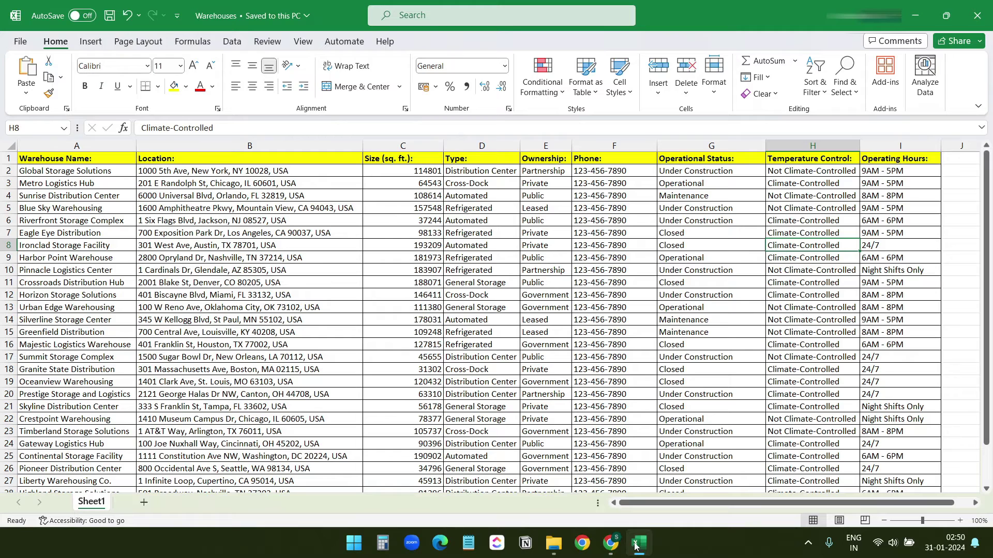
click(640, 547)
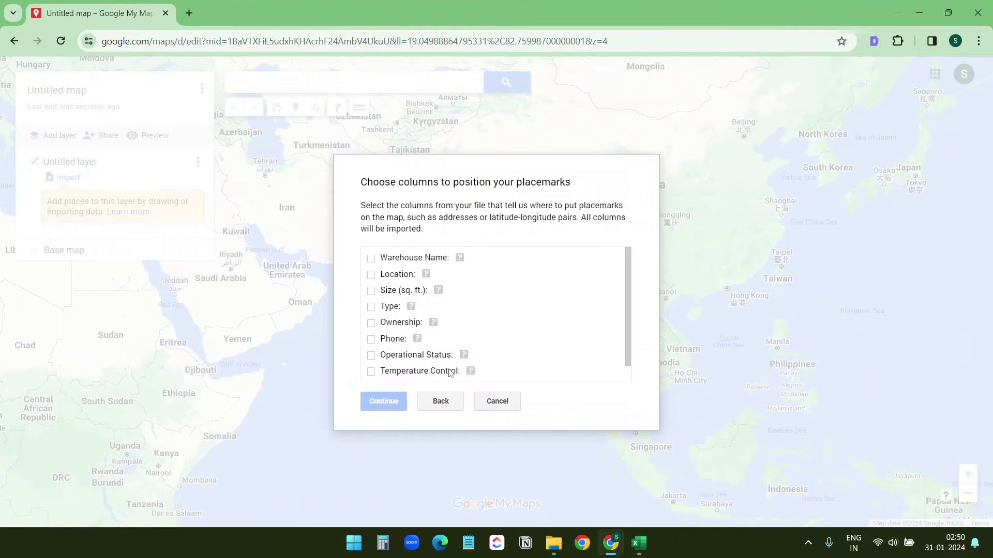
click(372, 275)
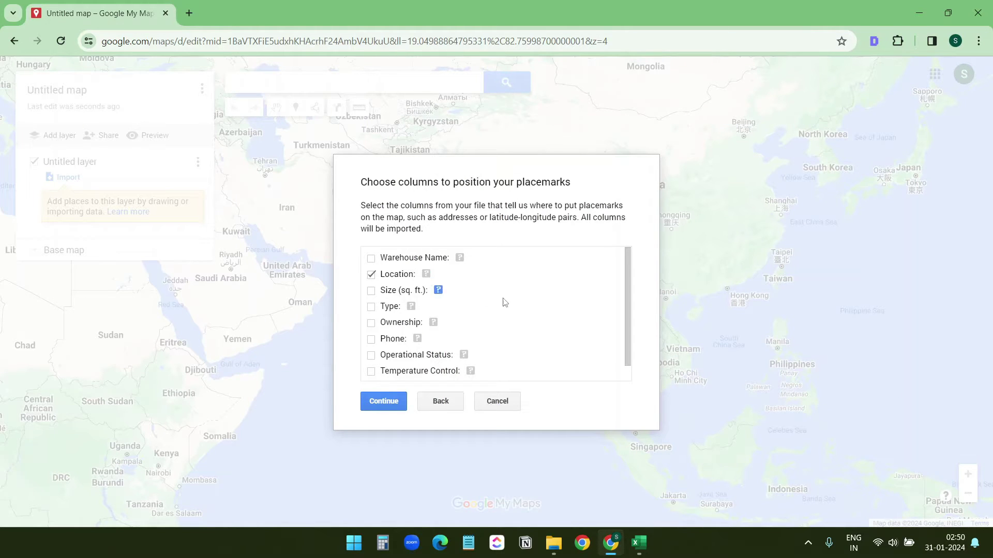
Title the markers by Warehouse Name and finish importing the 30 warehouse pins.
click(383, 403)
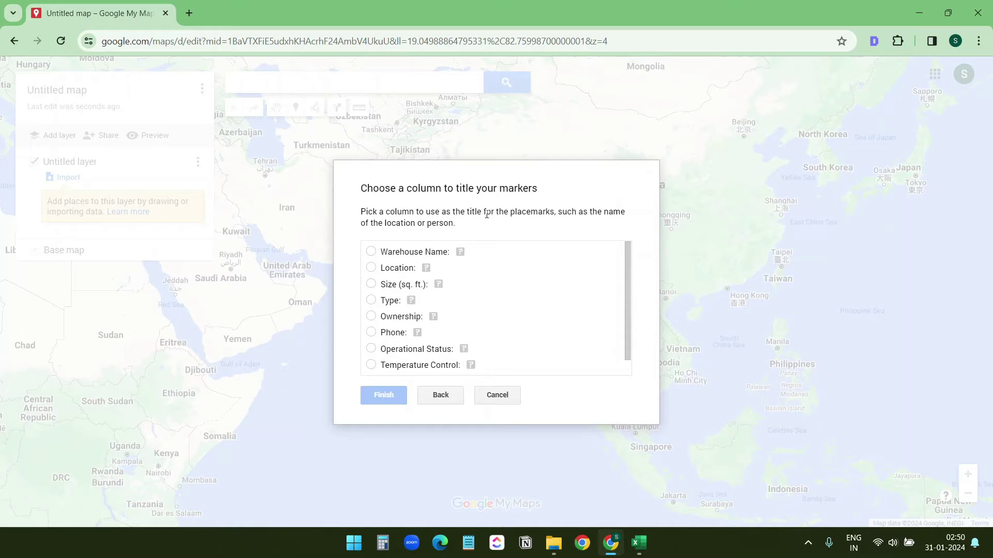
click(372, 253)
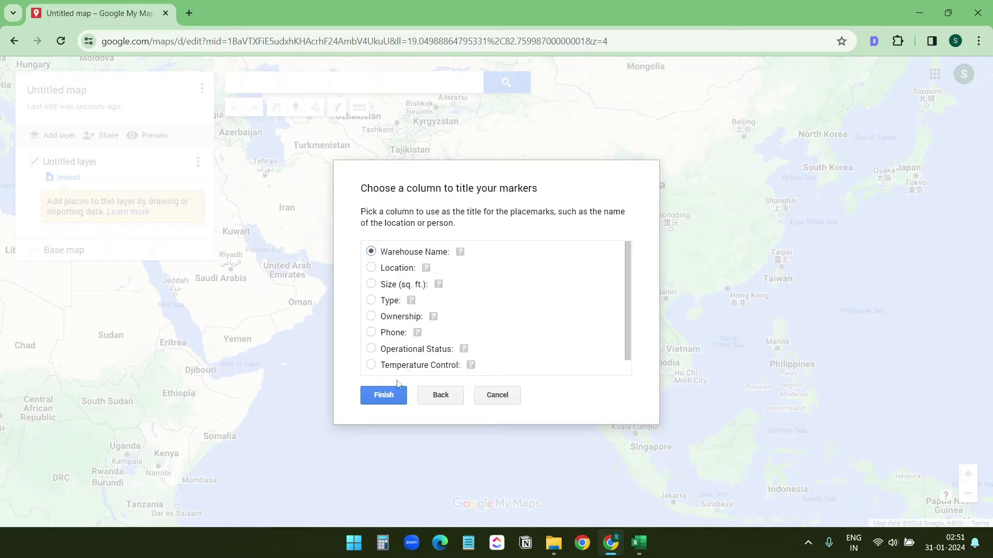
click(385, 395)
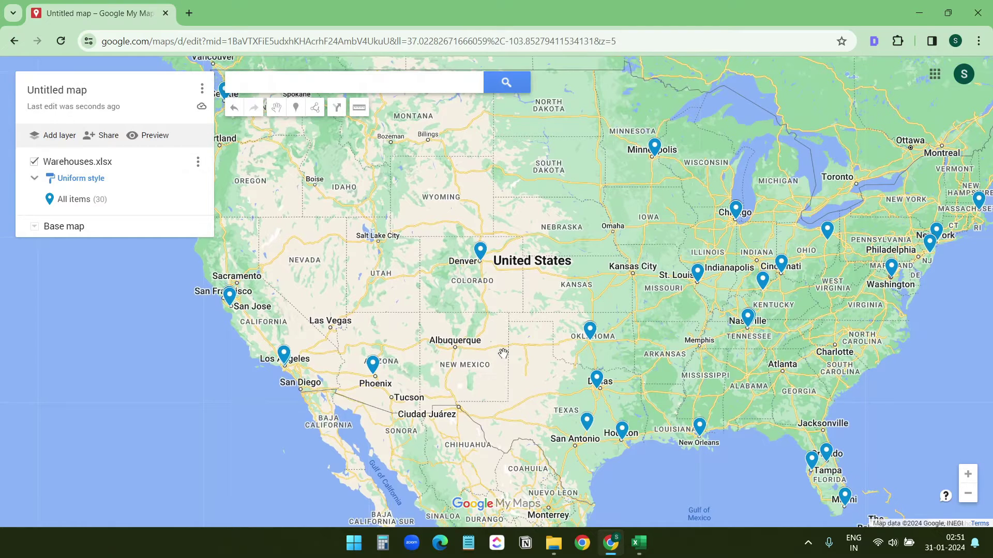
Check the Pinnacle Logistics Center pin near Phoenix against its row in the Warehouses workbook.
click(372, 364)
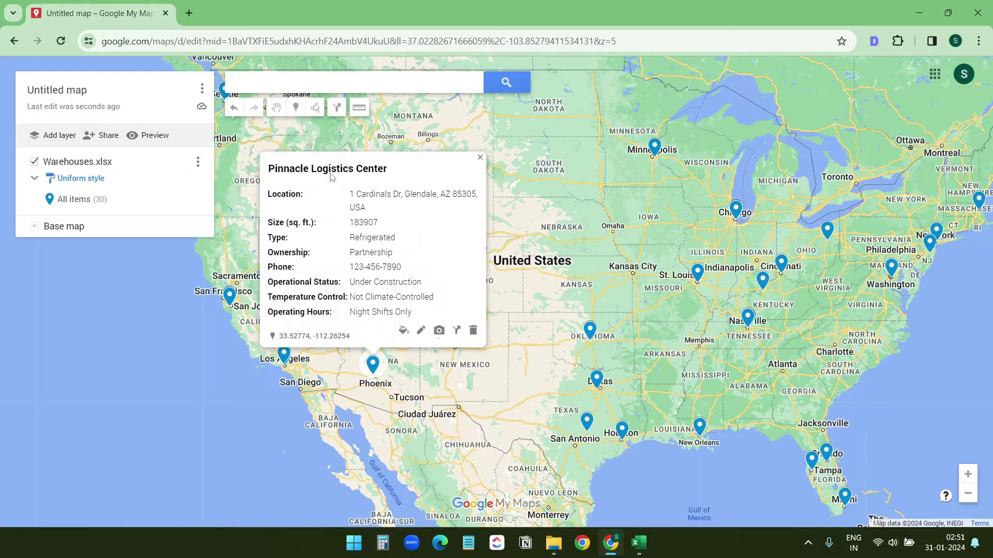
click(646, 551)
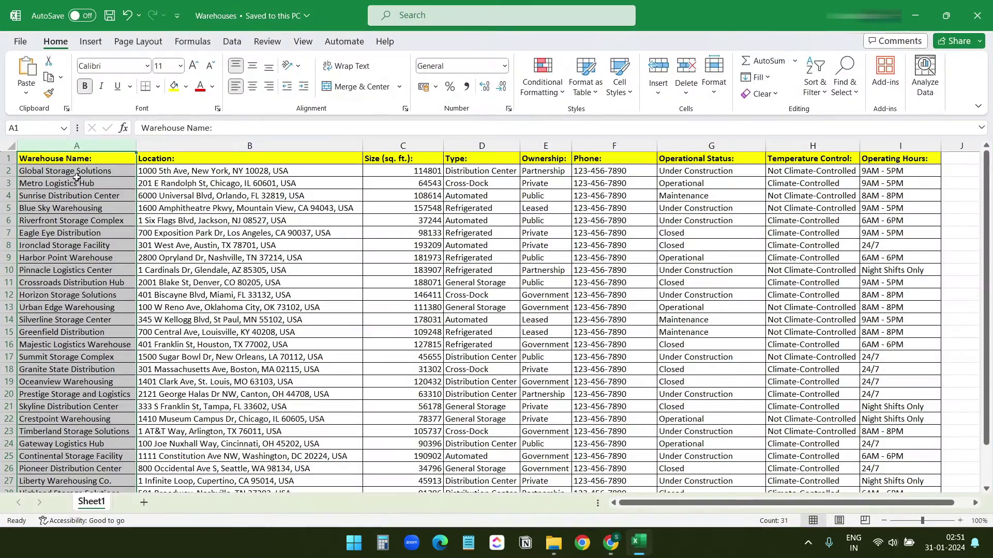
click(646, 547)
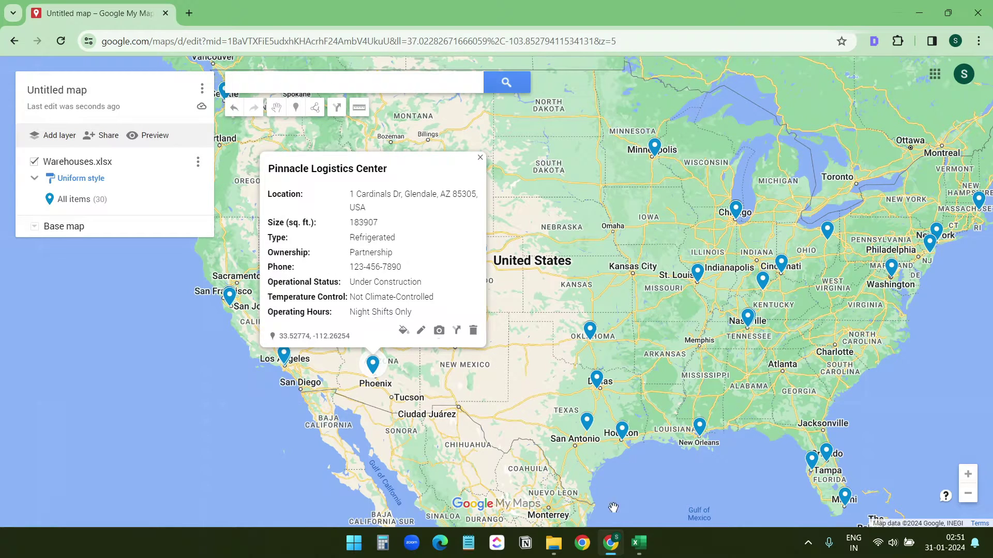
click(639, 543)
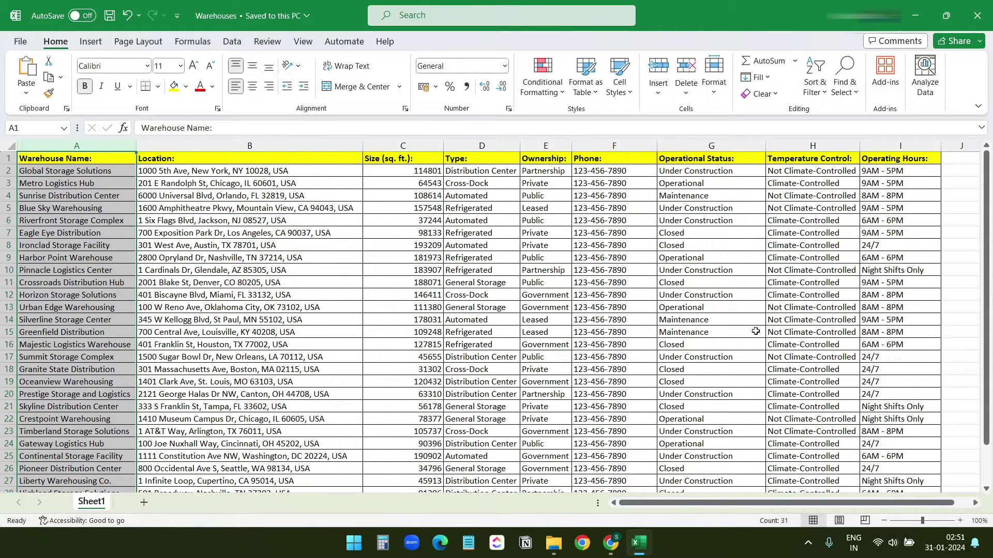
click(402, 270)
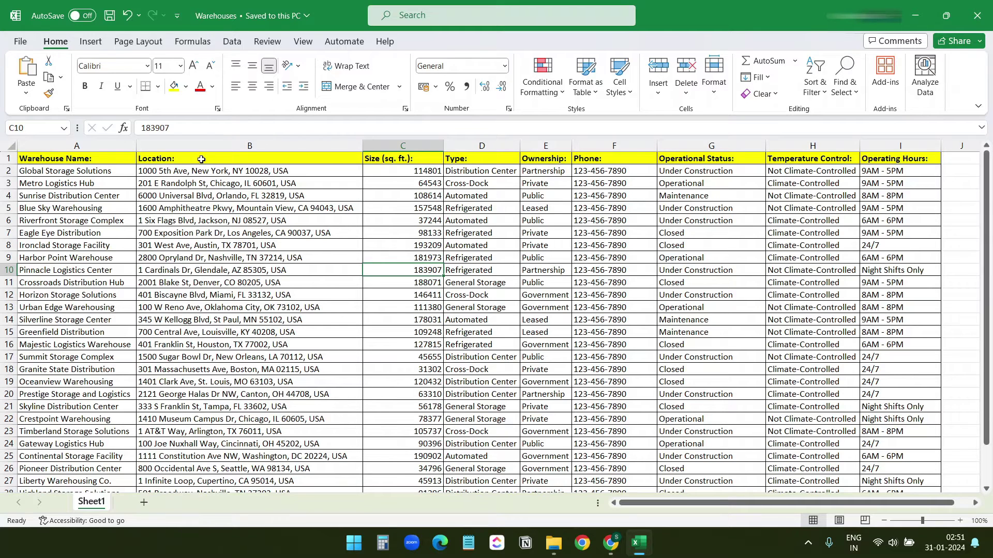
double_click(192, 159)
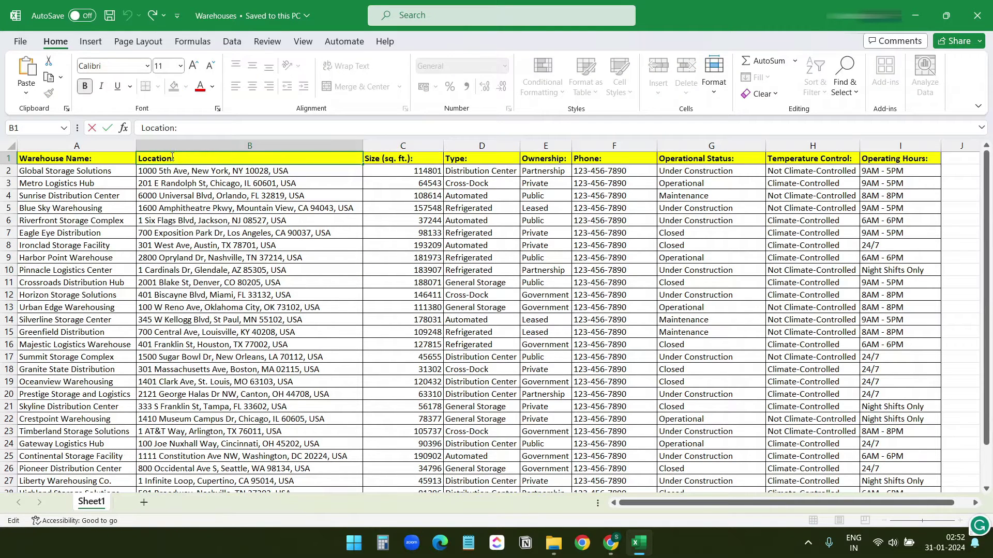
click(610, 542)
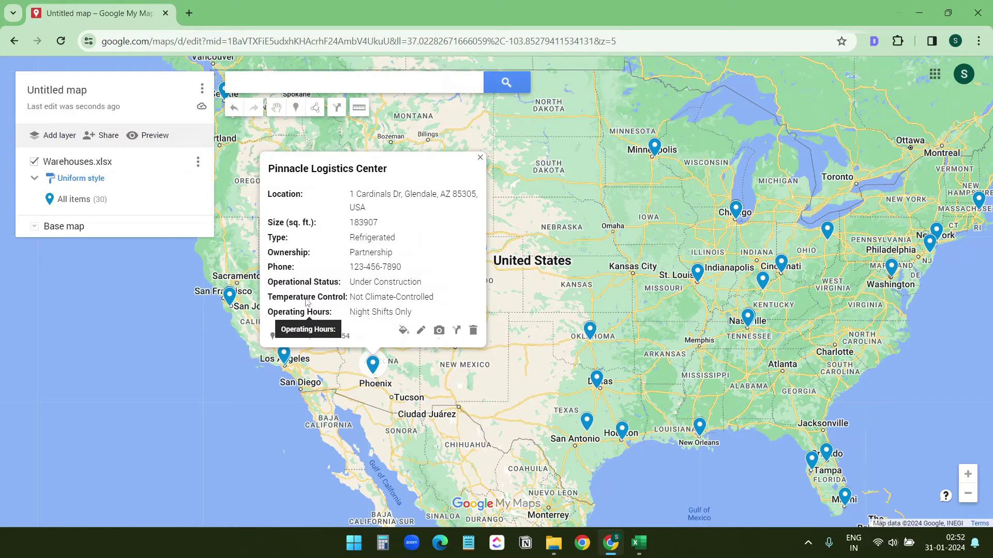
Recentre the map on the US and style all warehouse markers as orange house icons.
click(509, 301)
drag(543, 334, 526, 314)
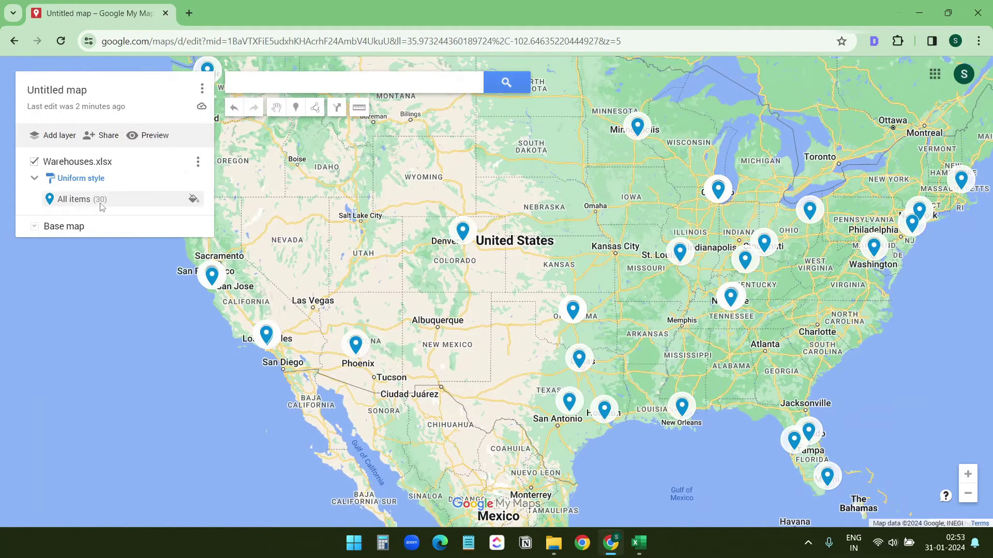
click(193, 202)
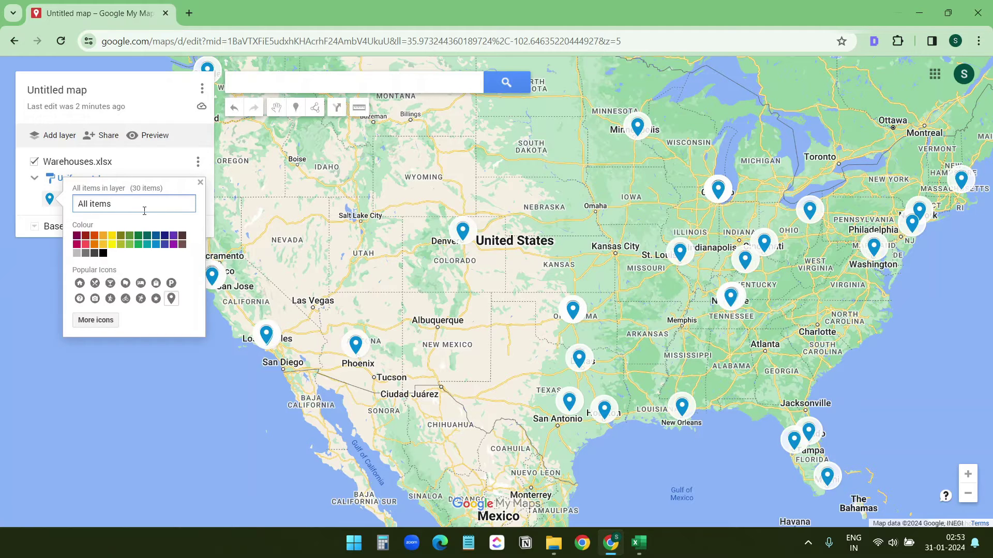
click(94, 235)
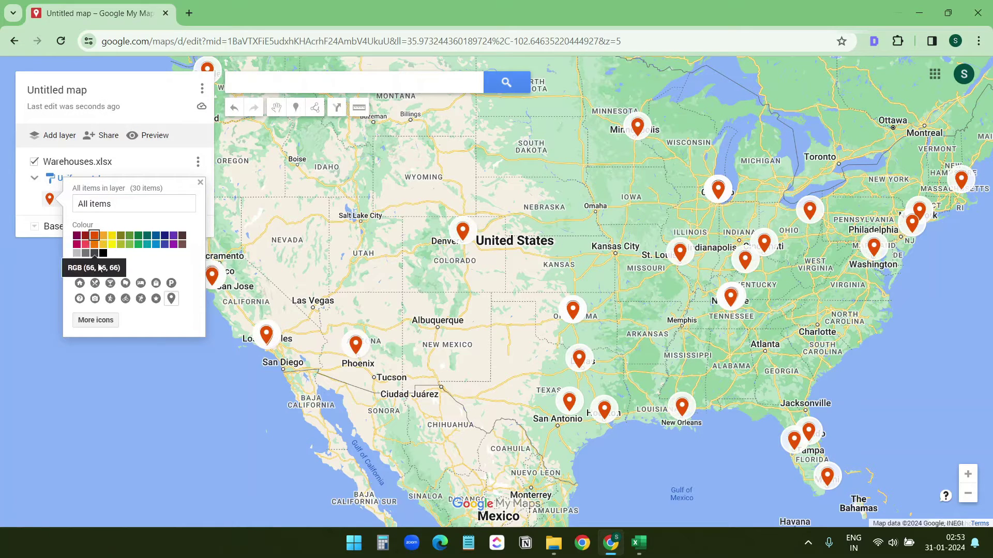
click(80, 283)
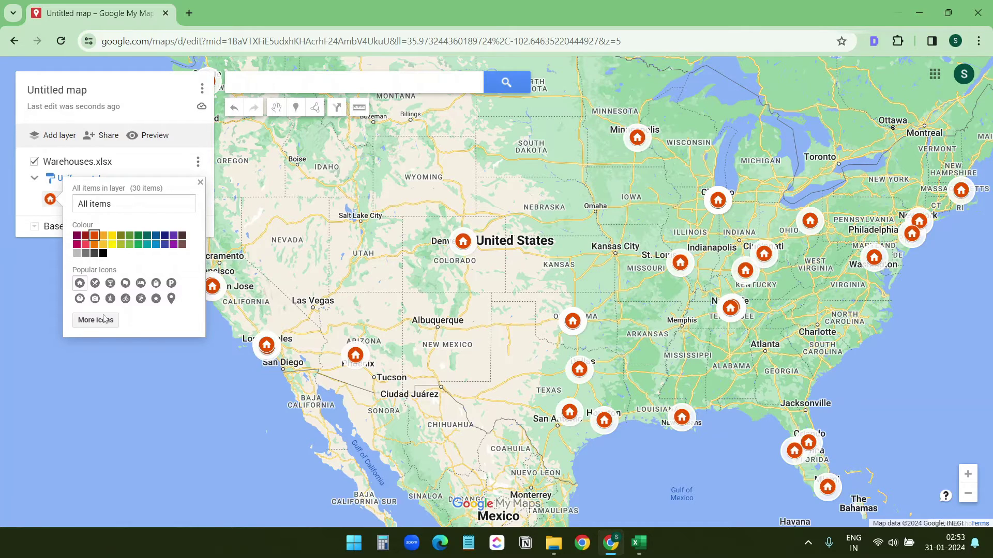
Replace the marker icon with the plain pin shape from the full icon collection.
click(85, 325)
scroll(602, 307, down, 7)
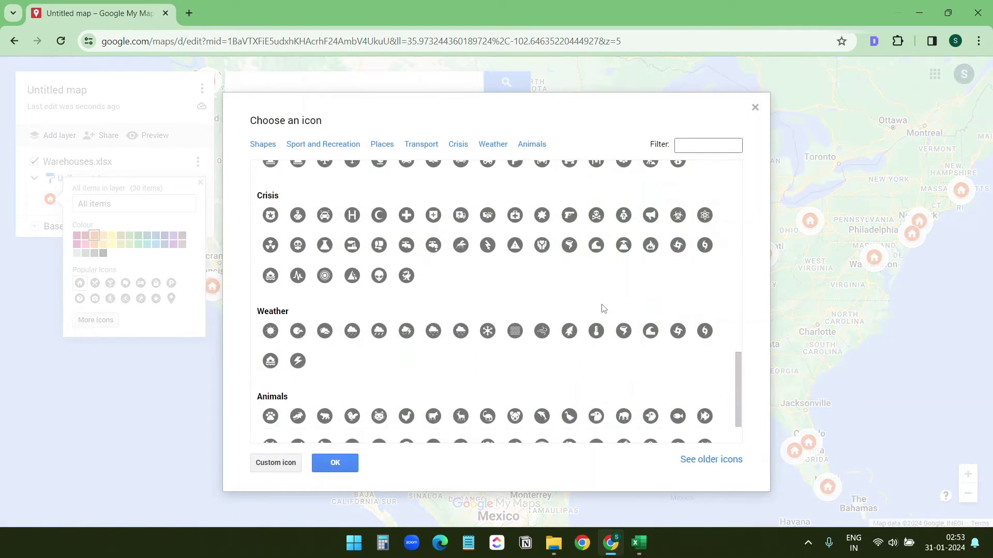
scroll(602, 308, up, 10)
scroll(602, 308, up, 3)
scroll(599, 310, down, 7)
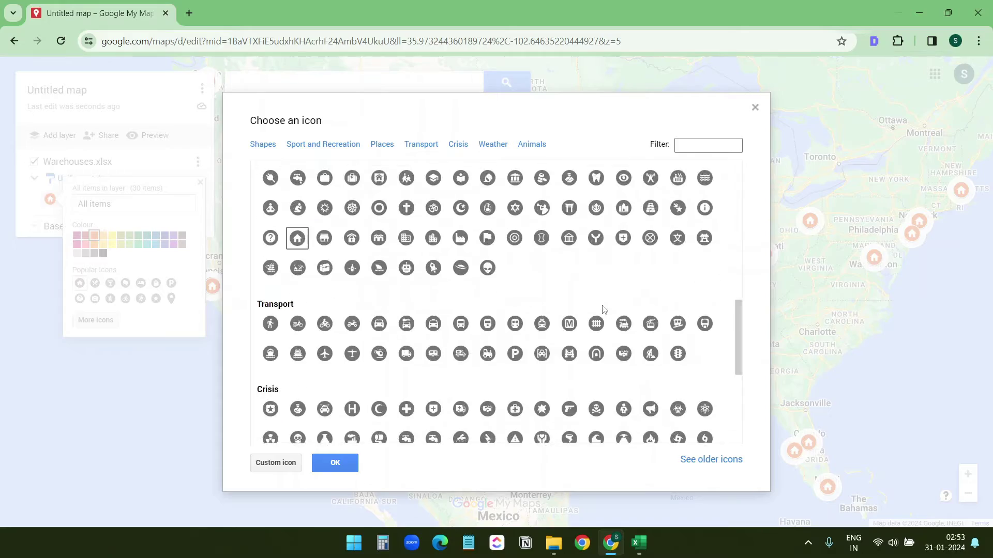
scroll(600, 310, up, 7)
click(271, 199)
click(336, 462)
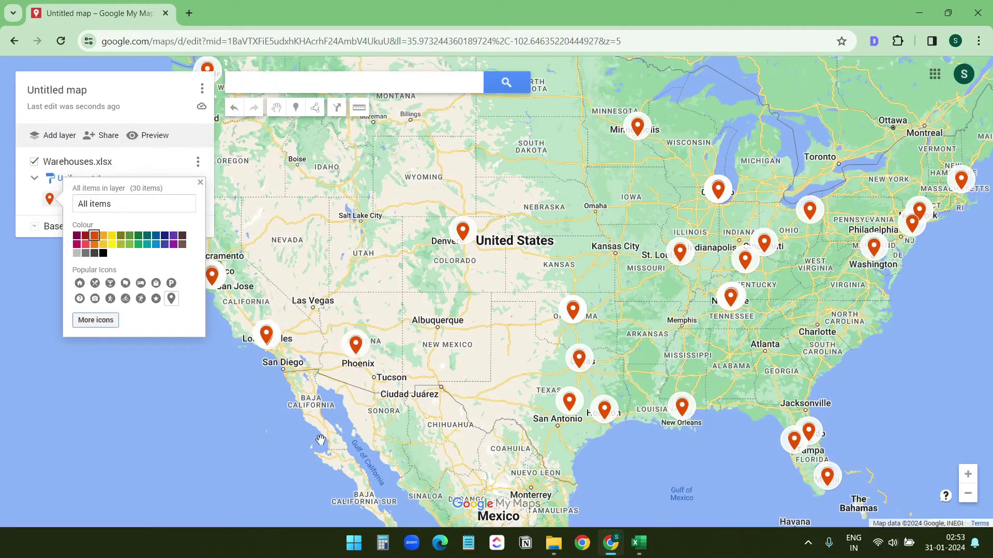
click(440, 345)
scroll(362, 259, down, 2)
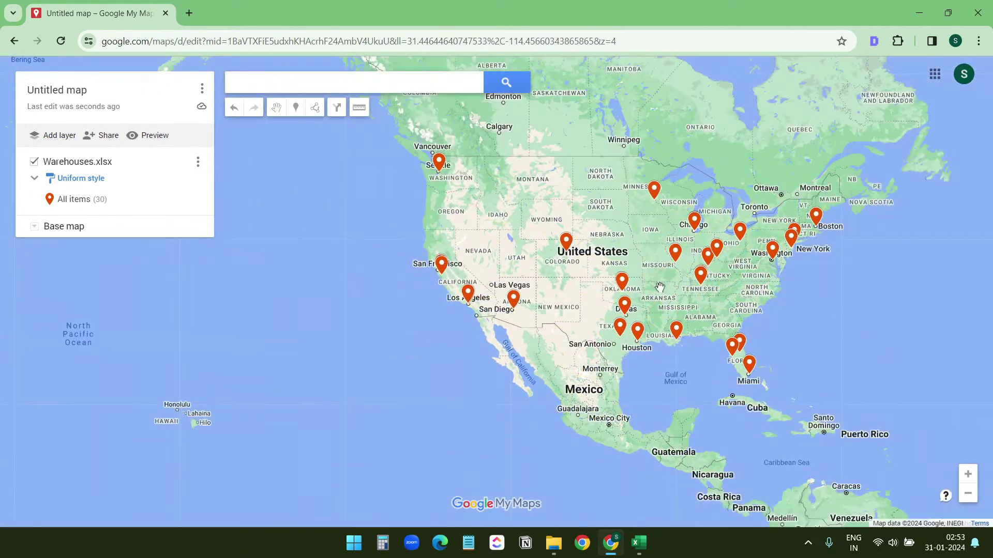
scroll(324, 234, up, 2)
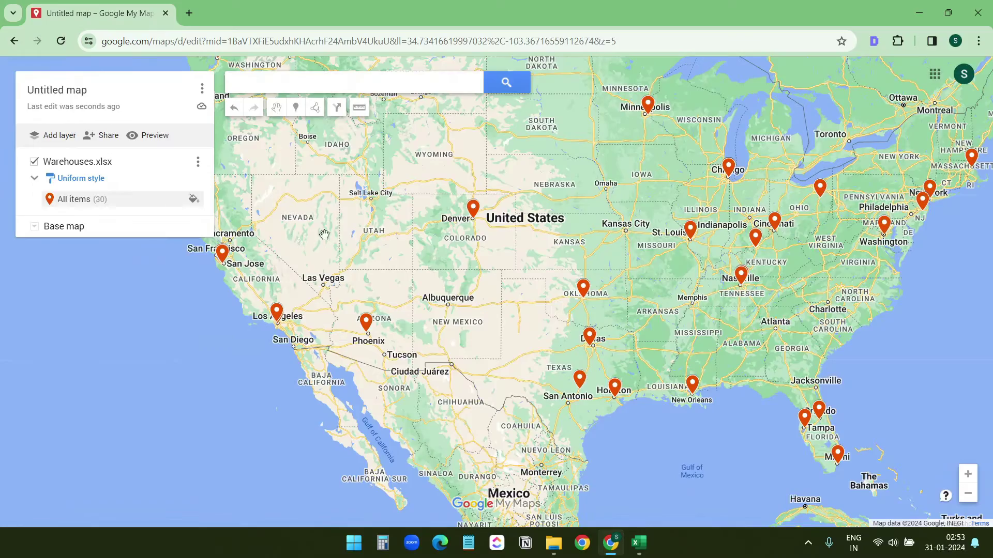
click(193, 201)
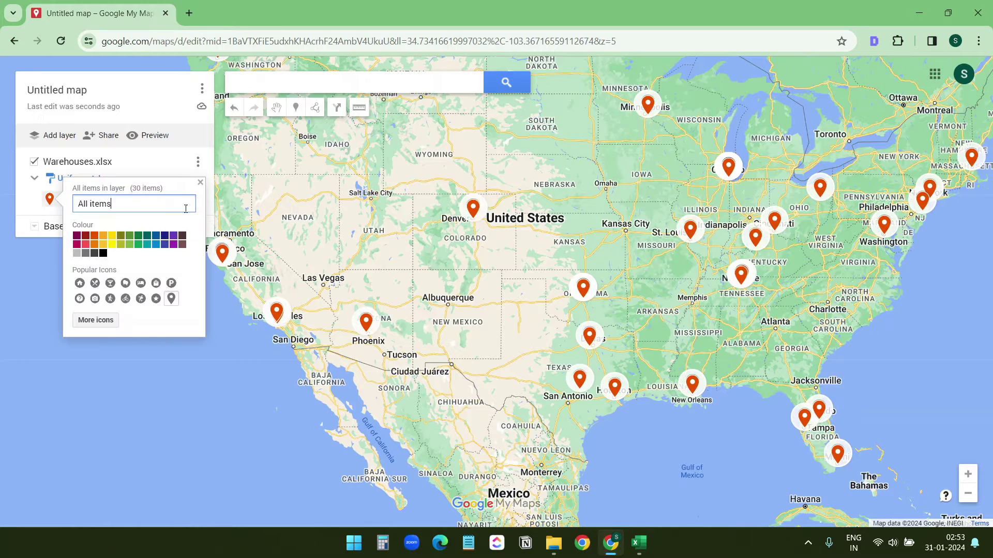
Restore house icons and set Group places by to Individual styles.
click(80, 283)
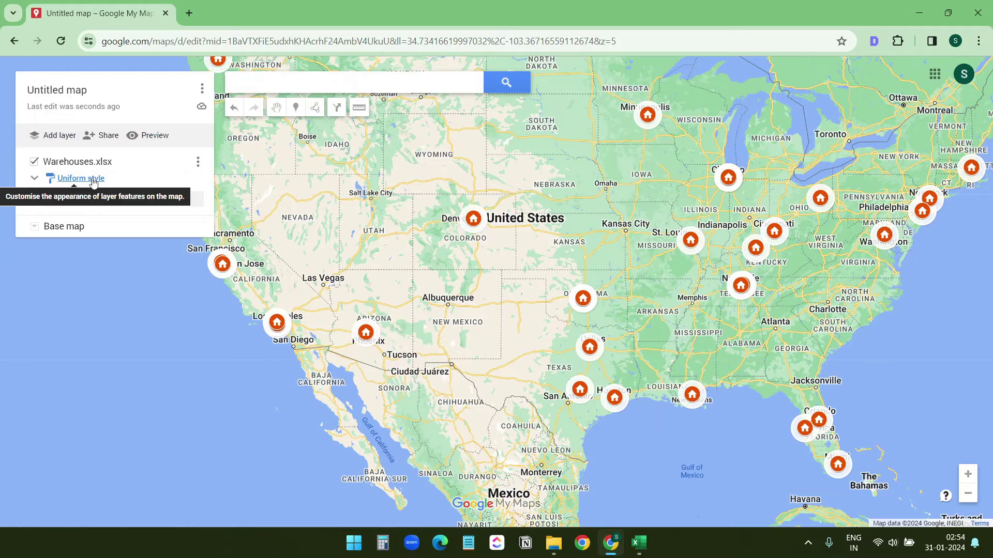
click(93, 180)
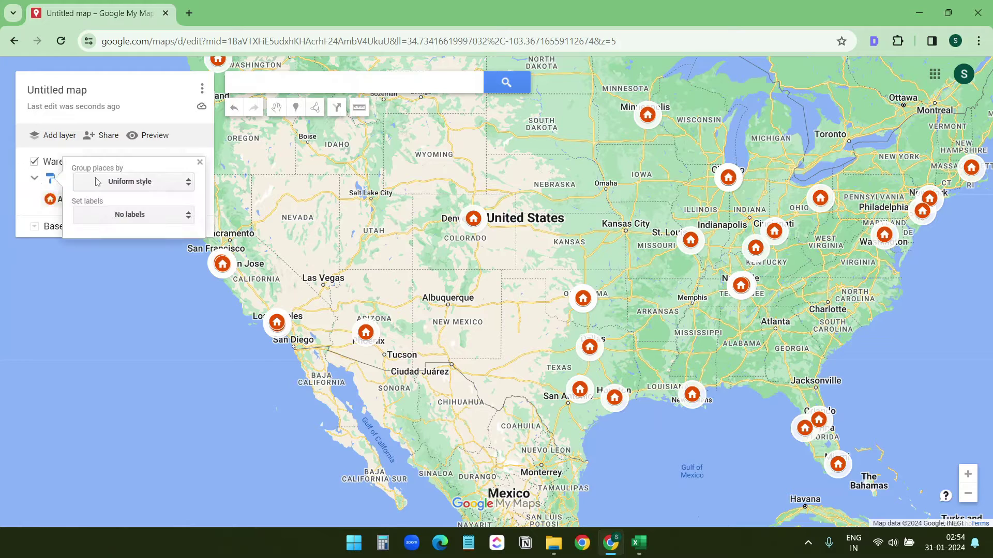
click(127, 185)
click(130, 185)
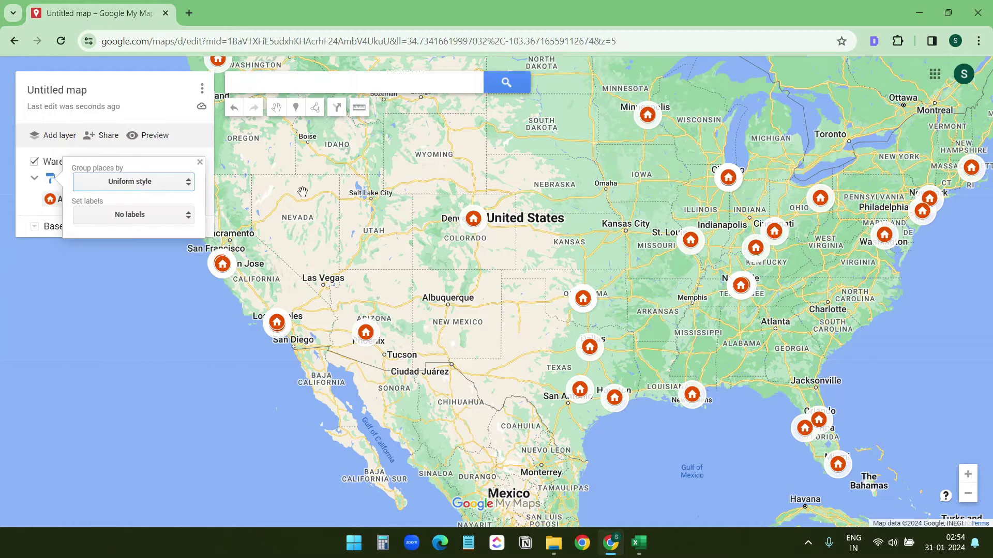
click(139, 191)
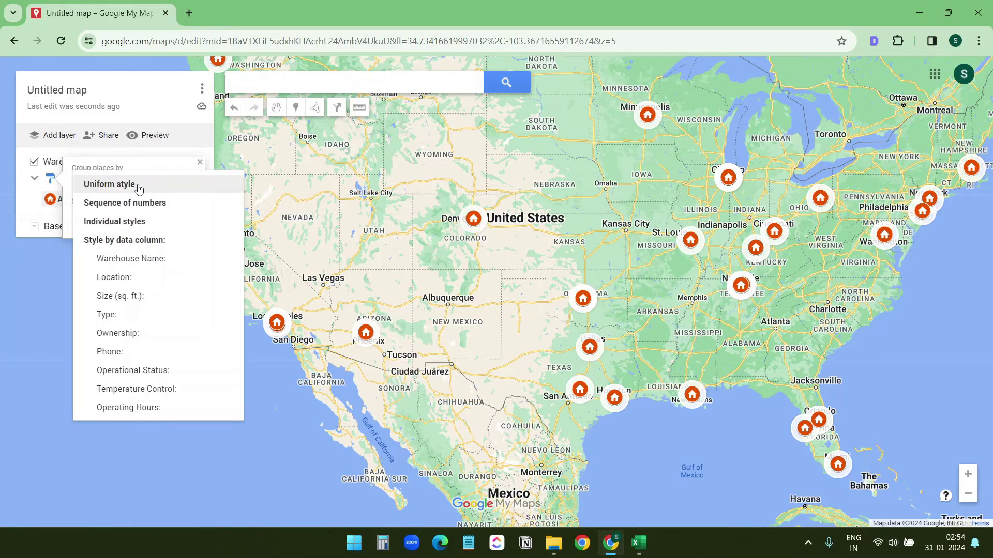
click(139, 222)
Give Global Storage Solutions a dark blue icon and Horizon Storage Solutions a green icon.
click(138, 223)
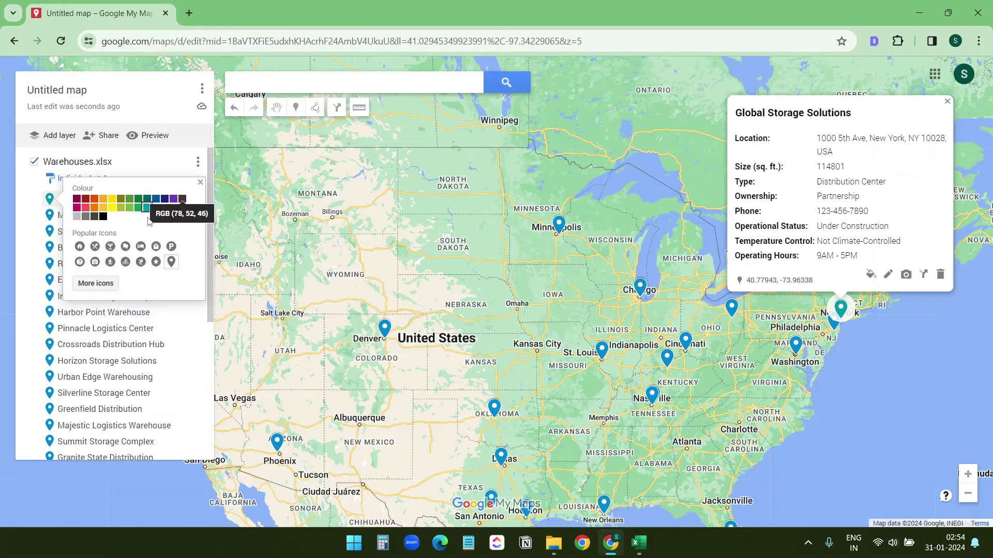
click(165, 213)
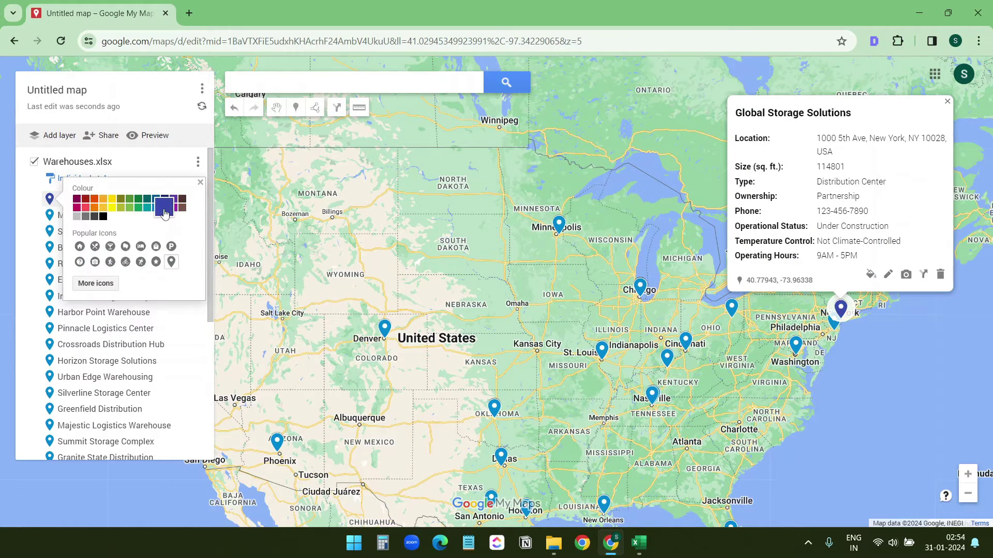
click(110, 246)
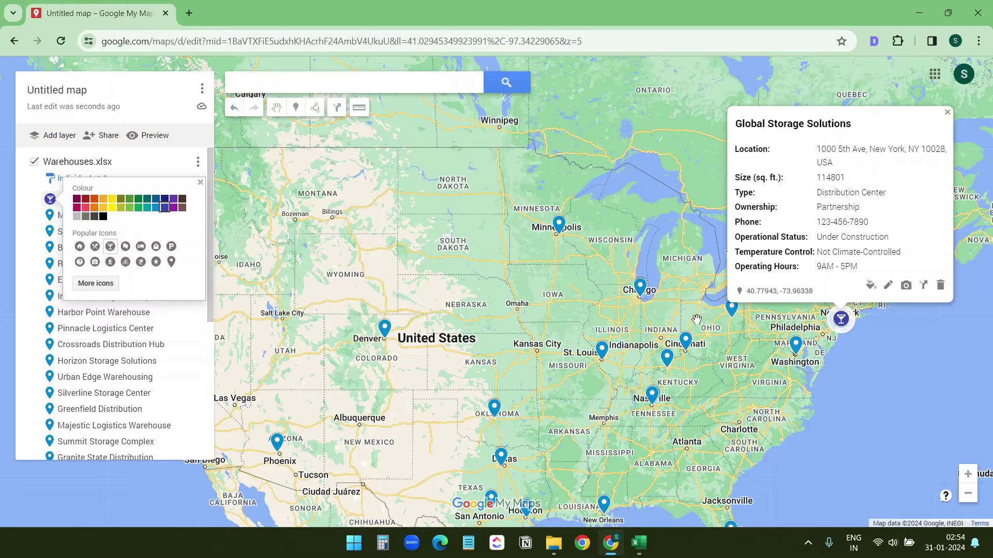
click(193, 361)
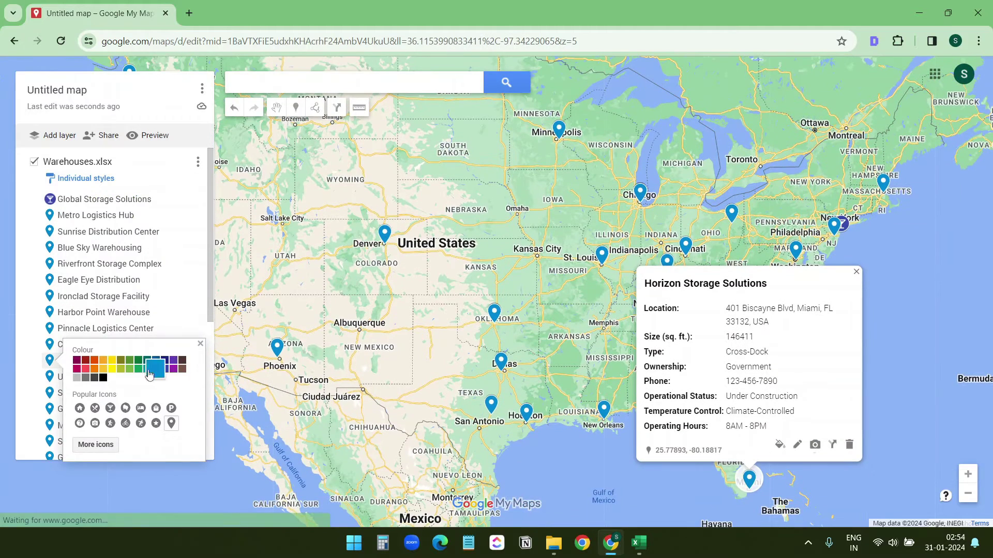
click(132, 370)
click(125, 408)
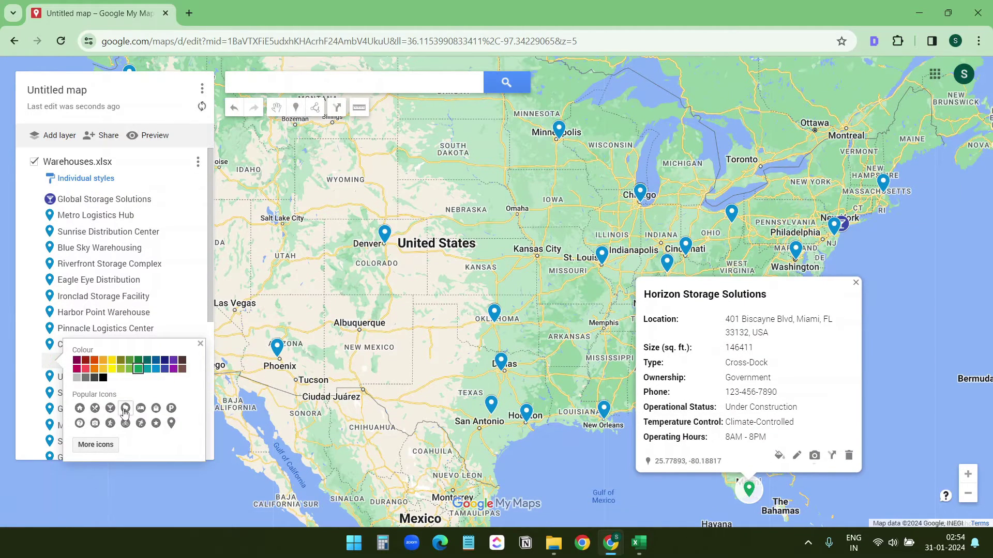
click(731, 499)
drag(544, 303, 626, 270)
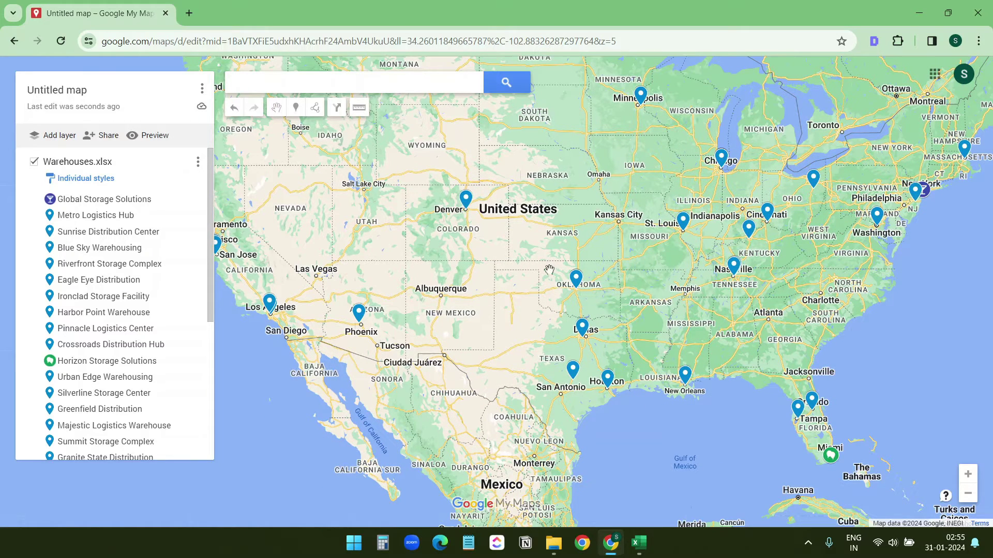
Try grouping the warehouse markers as a Sequence of numbers.
click(103, 178)
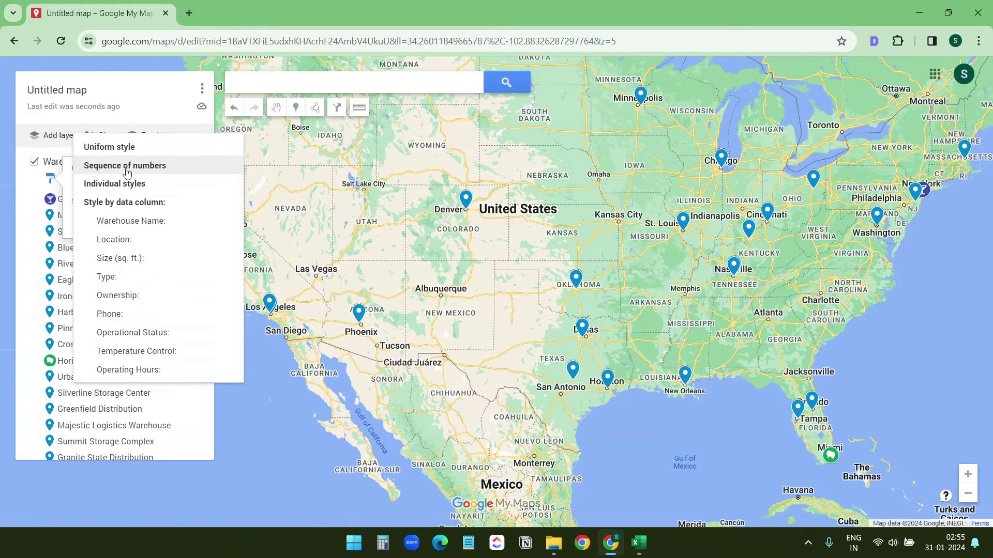
click(127, 166)
drag(502, 306, 621, 270)
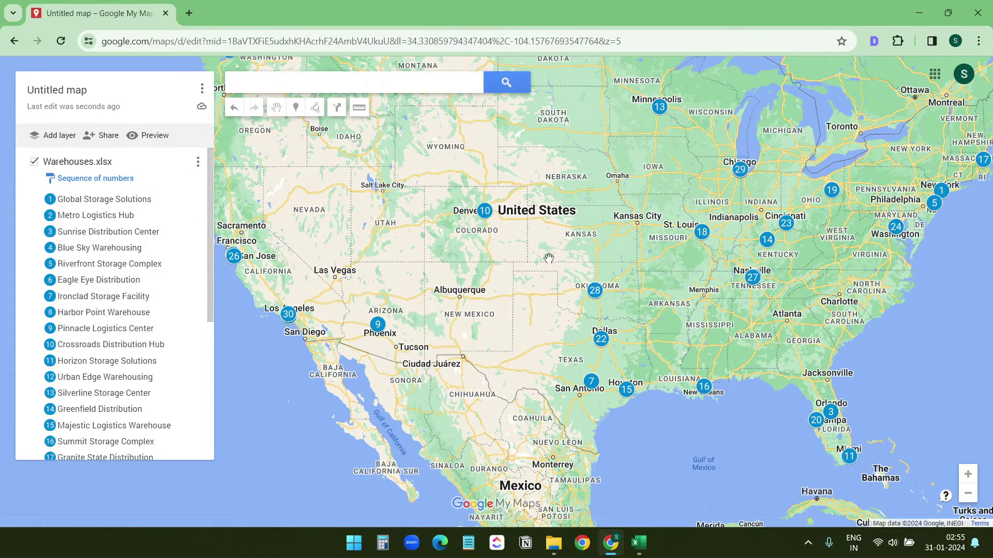
Try grouping by Warehouse Name, then set the layer back to Uniform style.
click(95, 178)
click(119, 184)
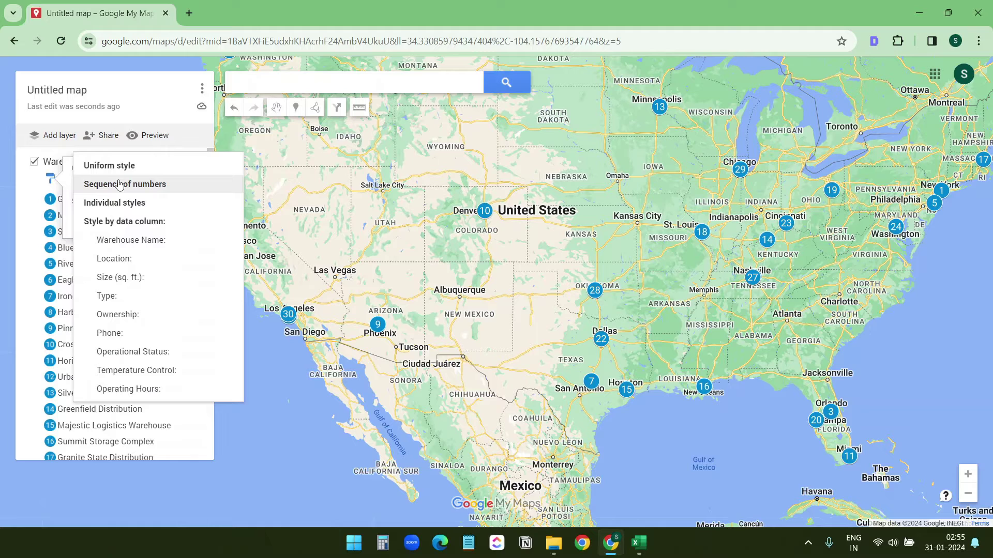
click(141, 244)
scroll(583, 321, down, 2)
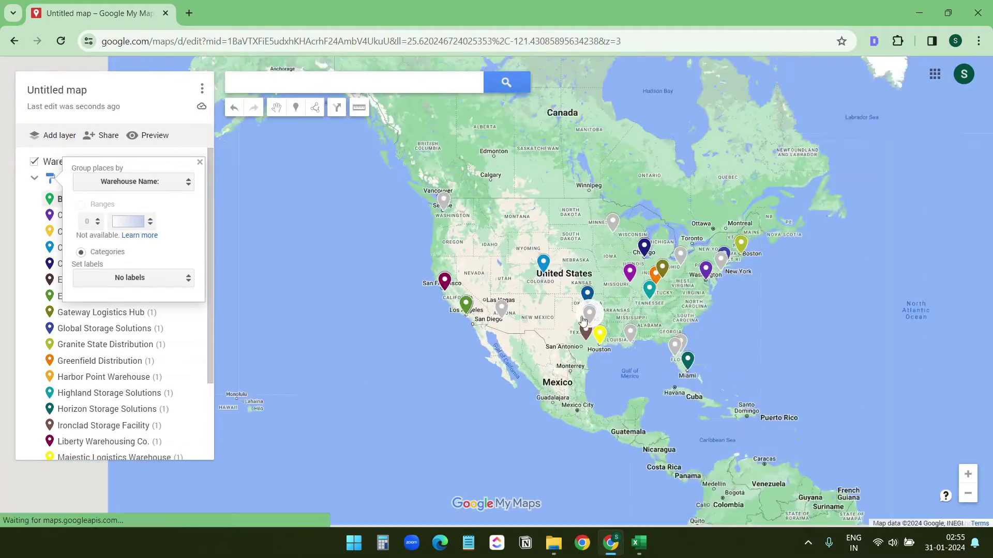
scroll(583, 320, up, 2)
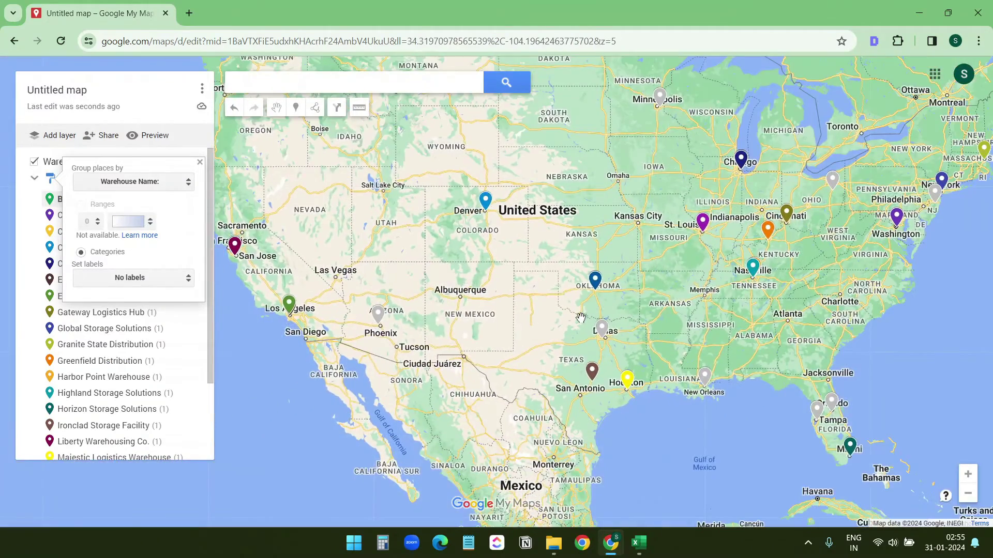
click(133, 181)
click(130, 108)
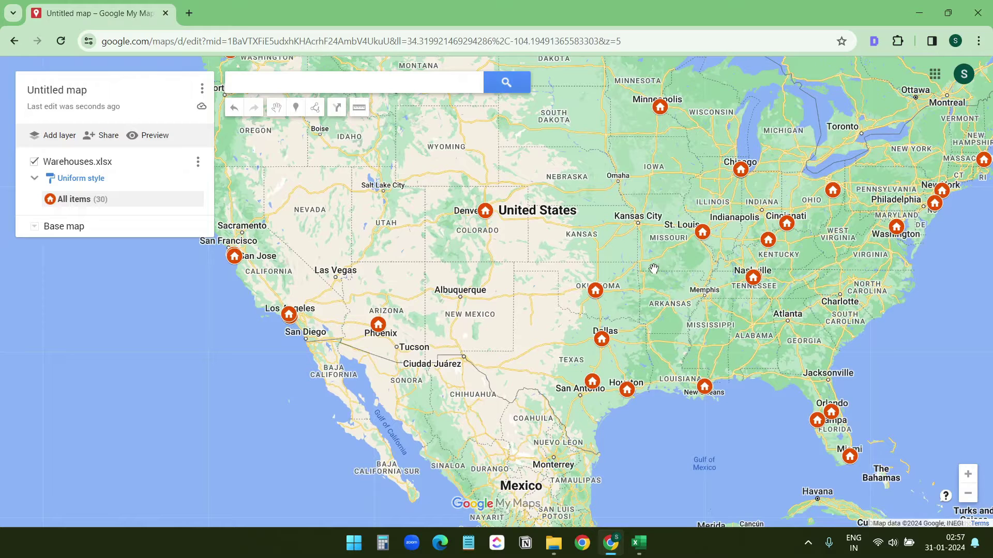
Open the layer's data table and edit the Global Storage Solutions size cell.
click(199, 162)
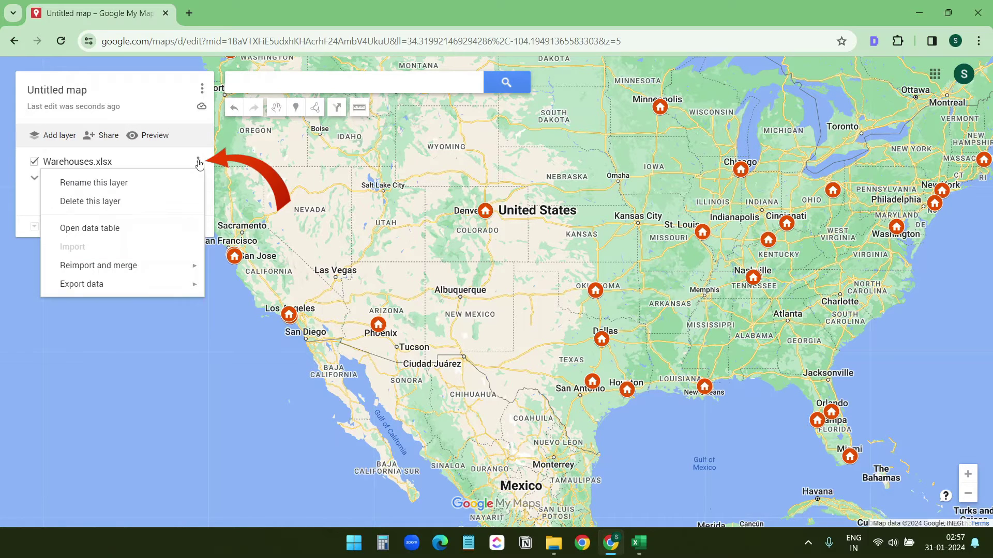
click(137, 229)
click(473, 151)
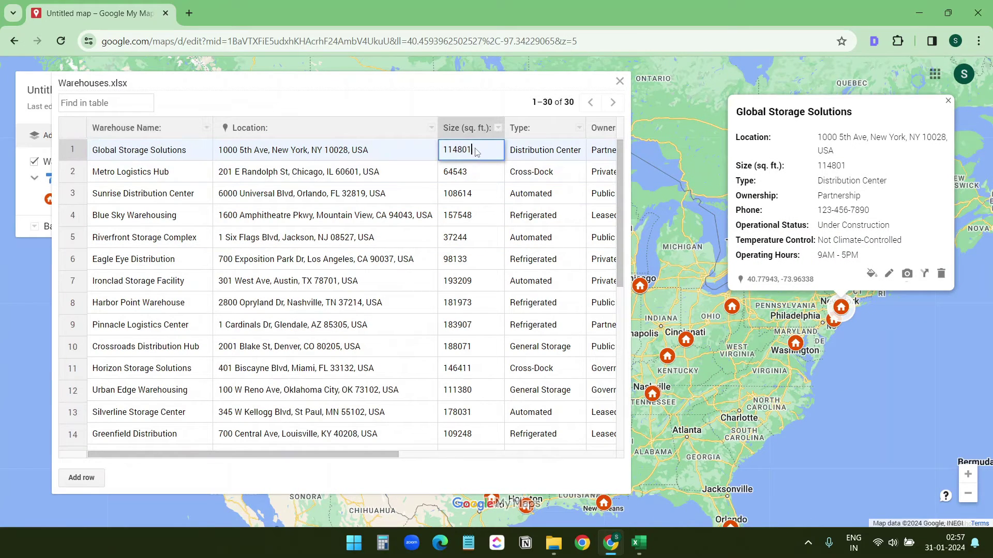
drag(473, 151, 447, 150)
key(shift+Tab)
Delete the Ironclad Storage Facility row and add a new empty row.
right_click(81, 291)
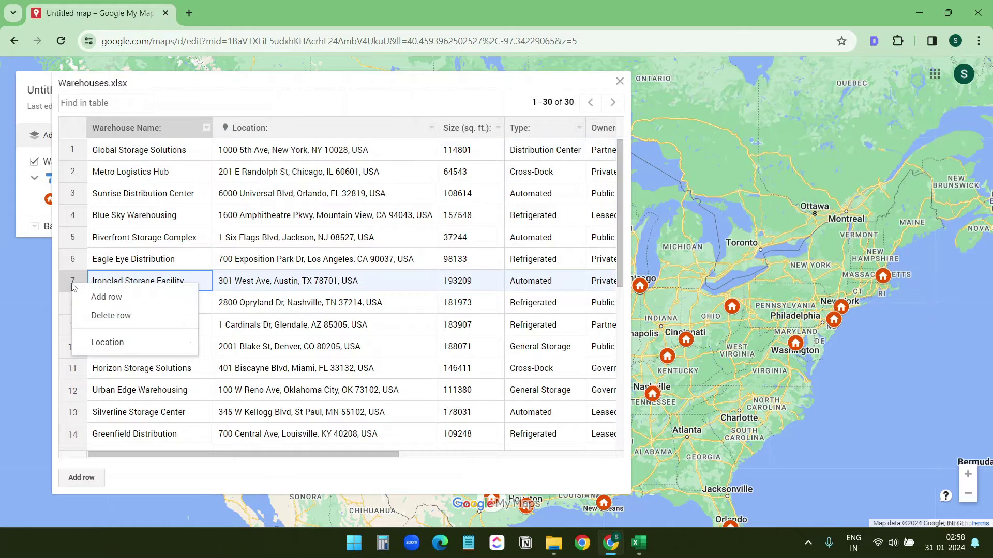
click(120, 320)
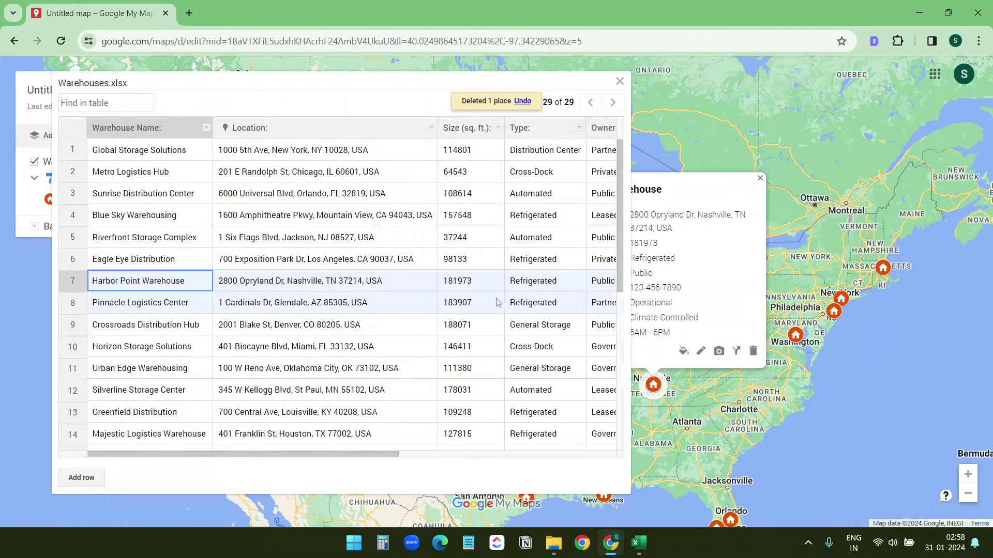
scroll(211, 386, down, 6)
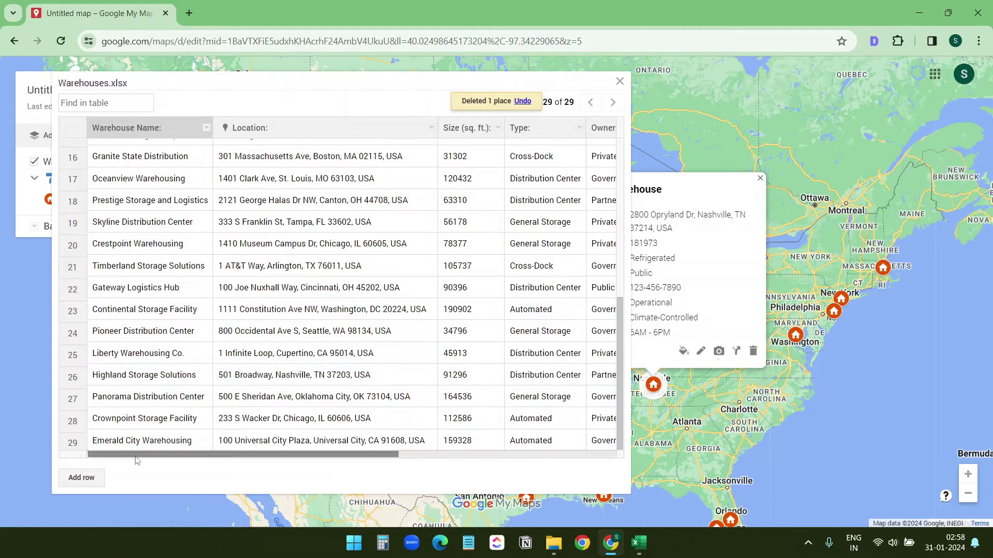
click(81, 478)
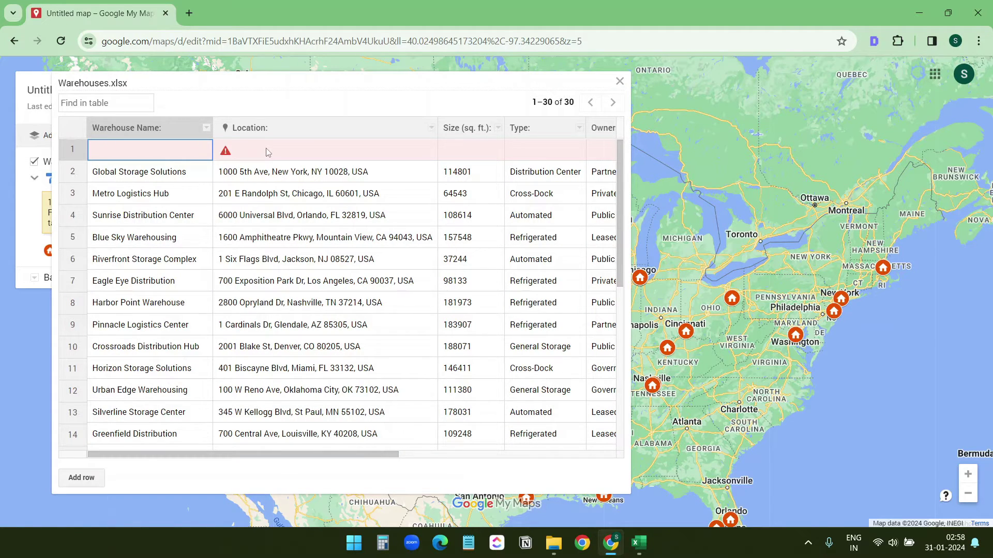
Rename the map to 'Warehouse Location'.
click(78, 89)
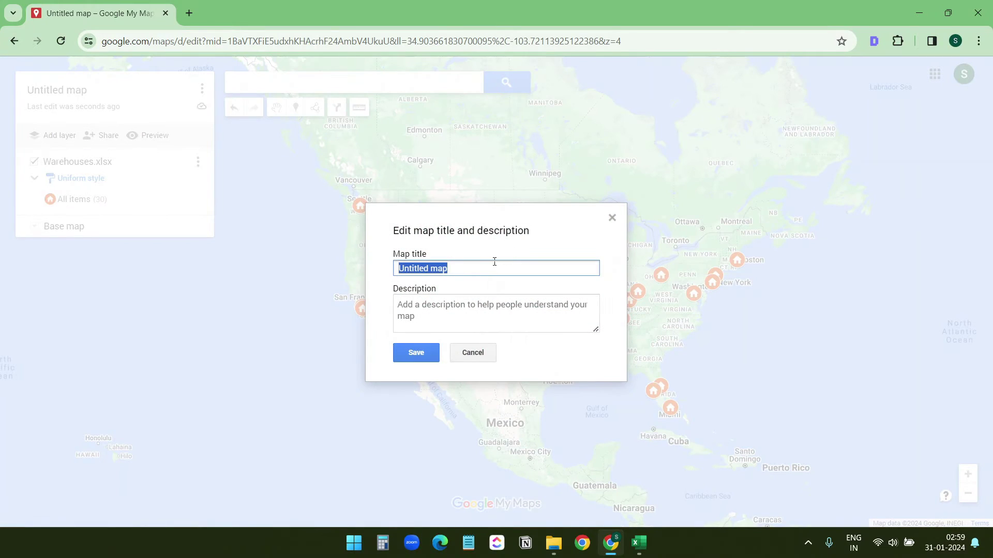
text(Warehouse)
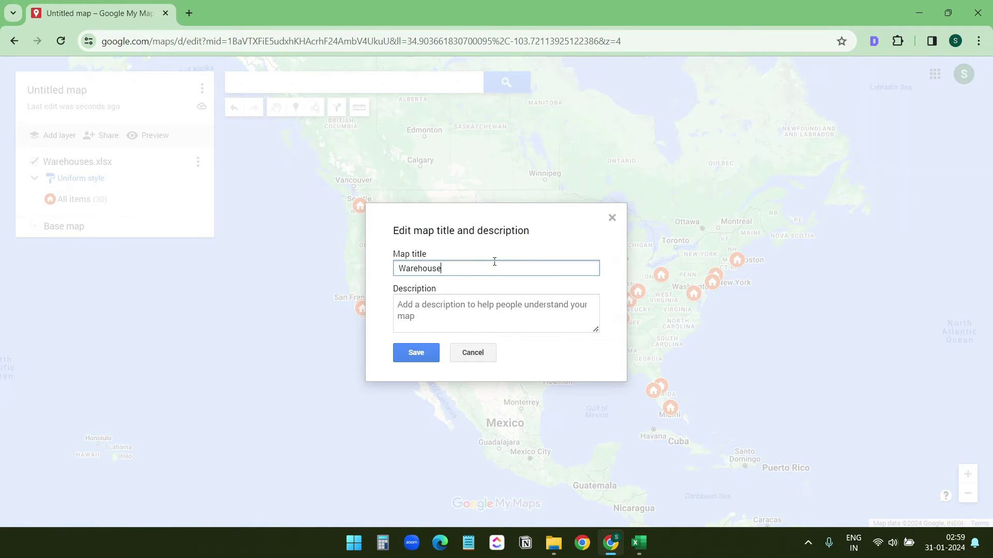
text( Location)
key(Return)
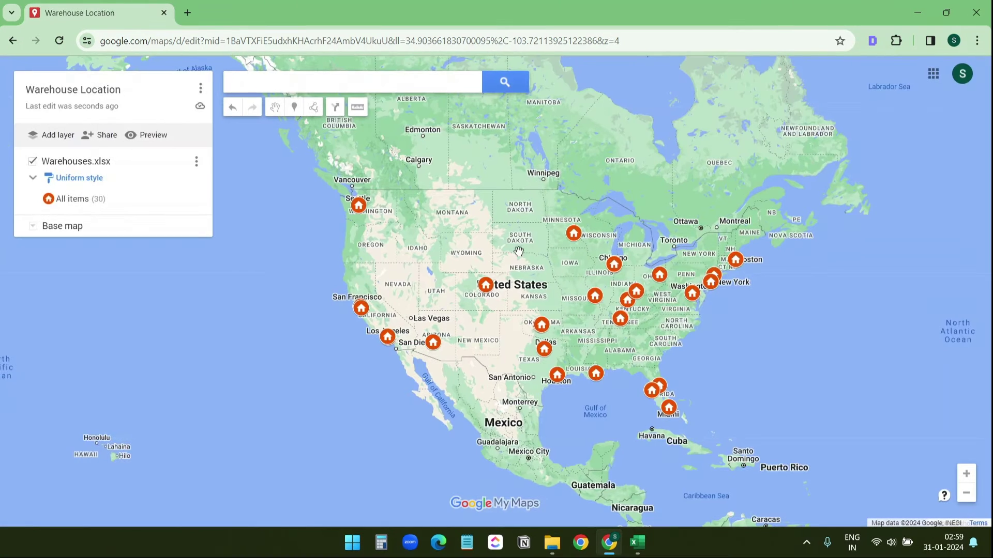
Switch the base map to the dark teal style.
click(33, 228)
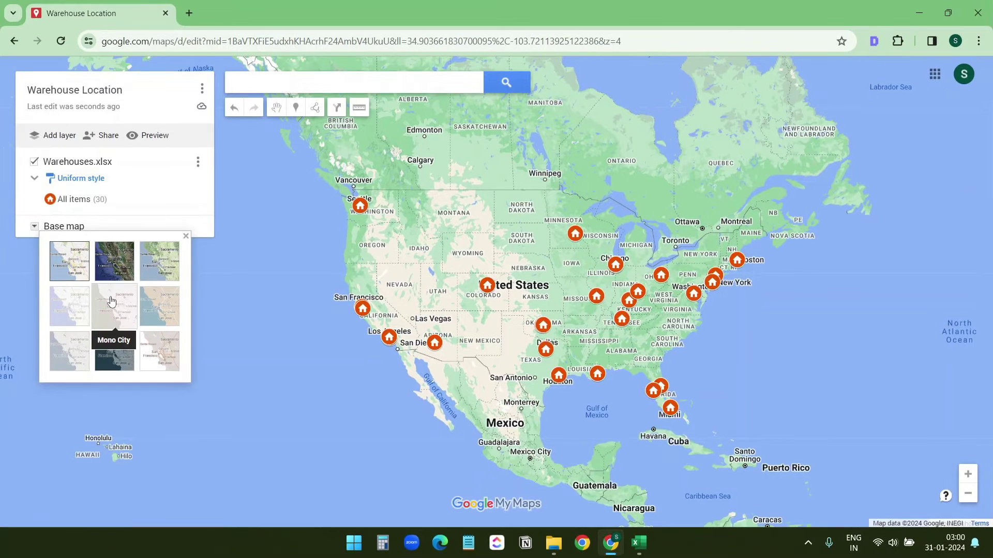
click(71, 305)
click(74, 357)
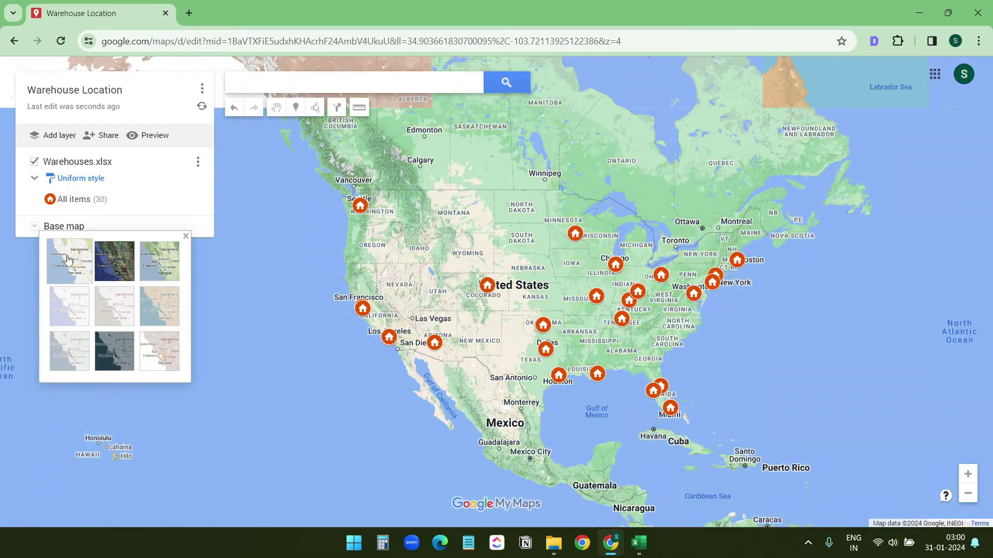
click(114, 351)
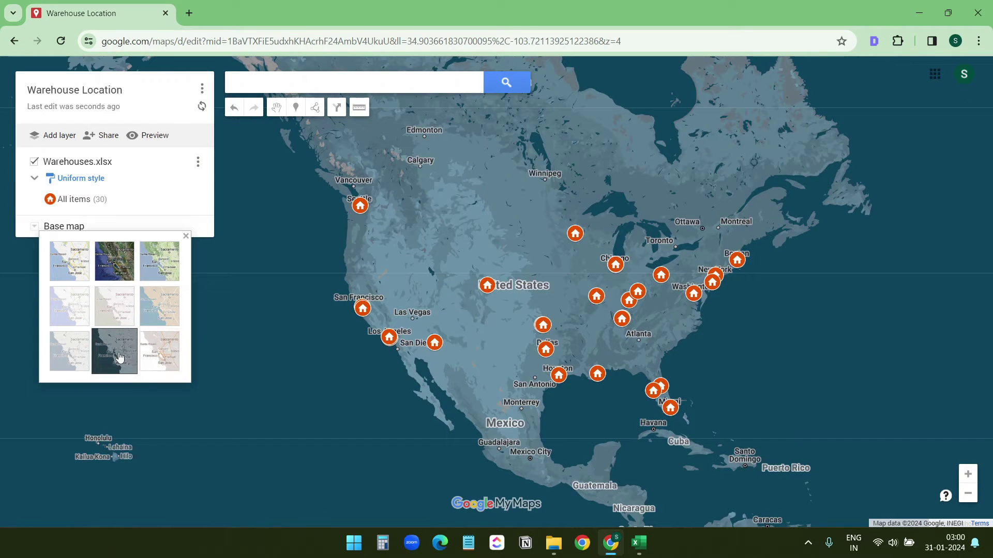
drag(473, 228, 479, 228)
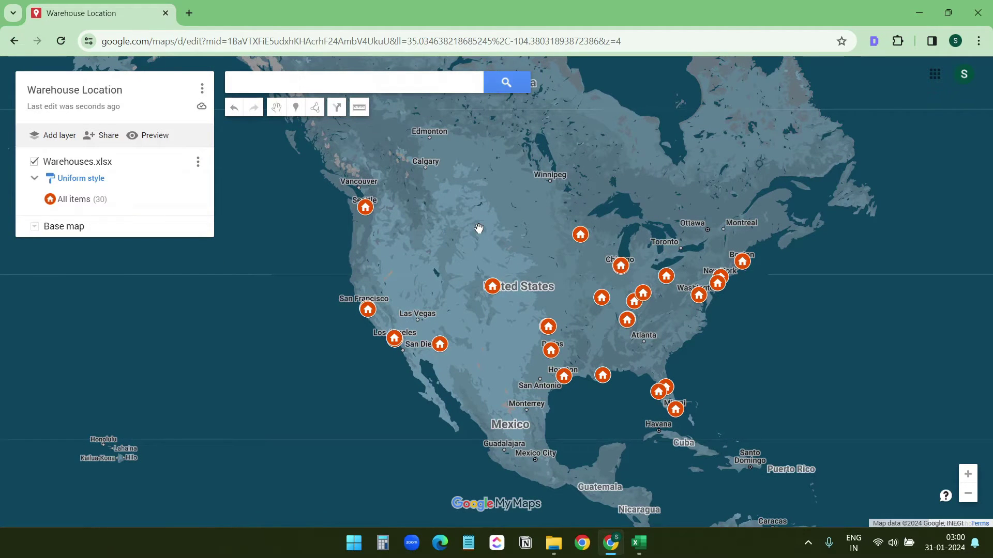
Share the map so anyone with the link can view it, and copy the link.
click(105, 135)
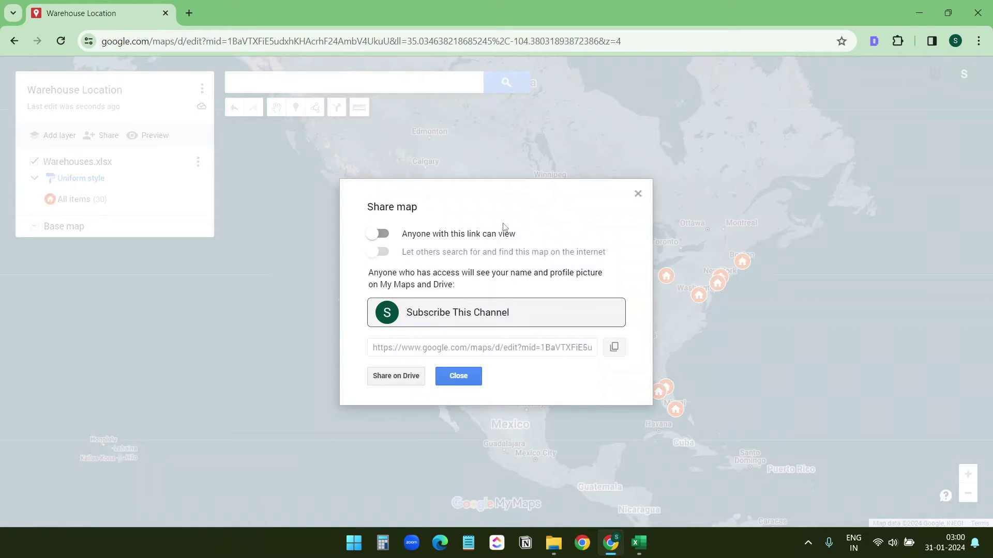
click(397, 240)
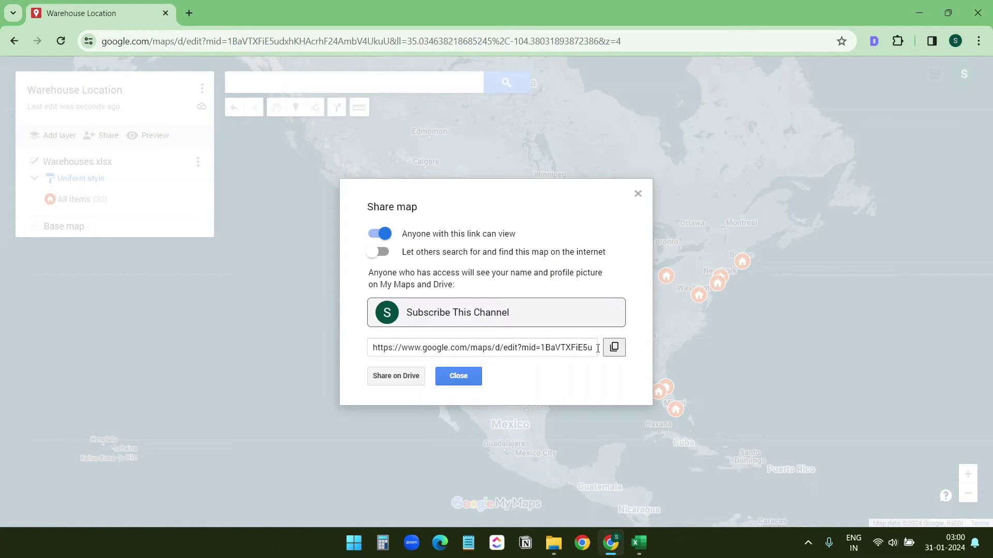
click(616, 349)
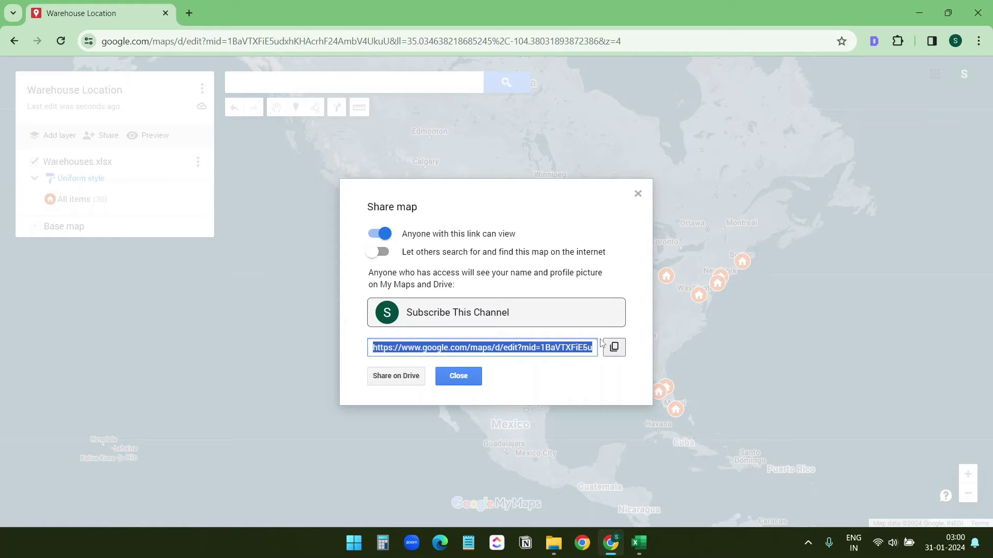
Open the copied map link in an Incognito window.
key(ctrl+shift+n)
key(ctrl+v)
key(Return)
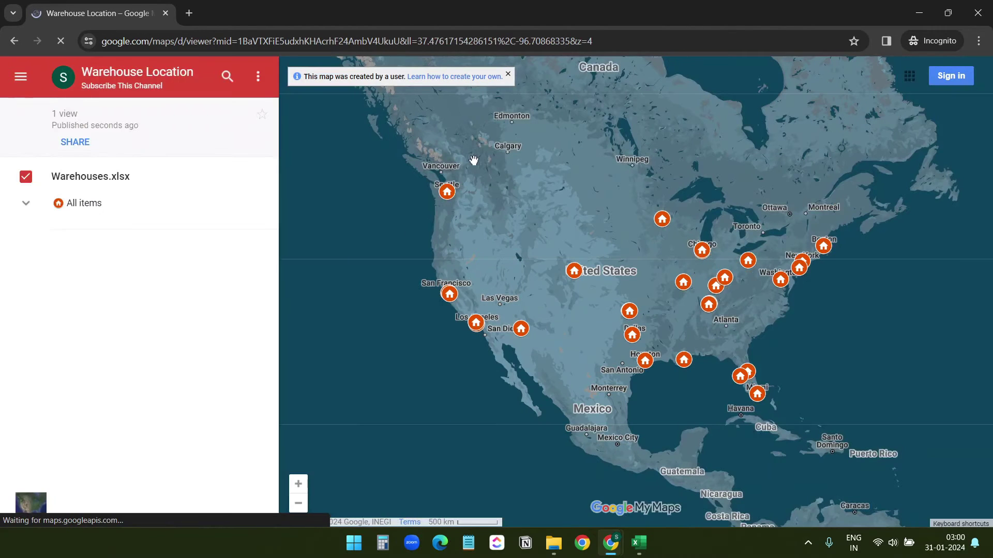
Browse details for Crossroads (Denver), Panorama, Pinnacle (Glendale), Emerald City, Liberty, and Pioneer (Seattle).
click(576, 274)
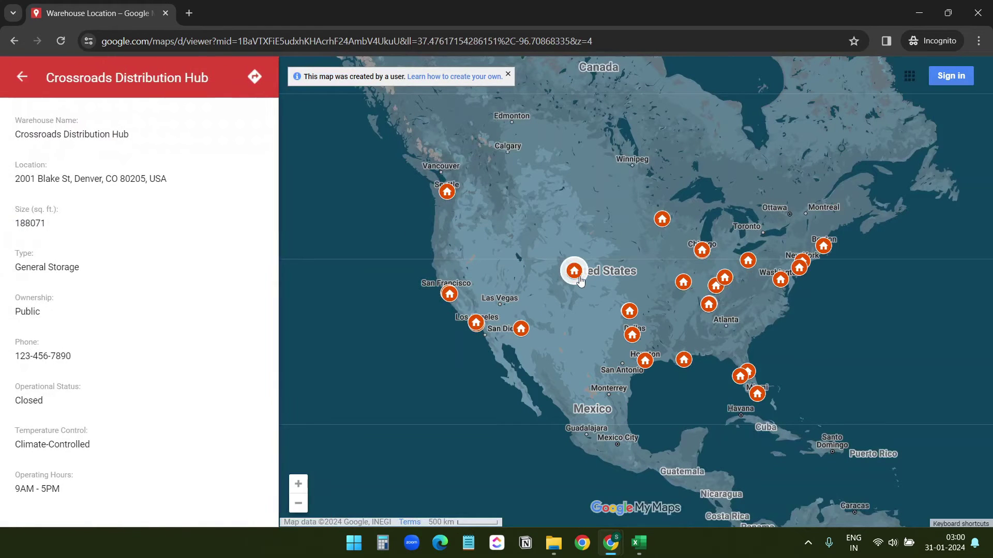
click(629, 312)
click(520, 329)
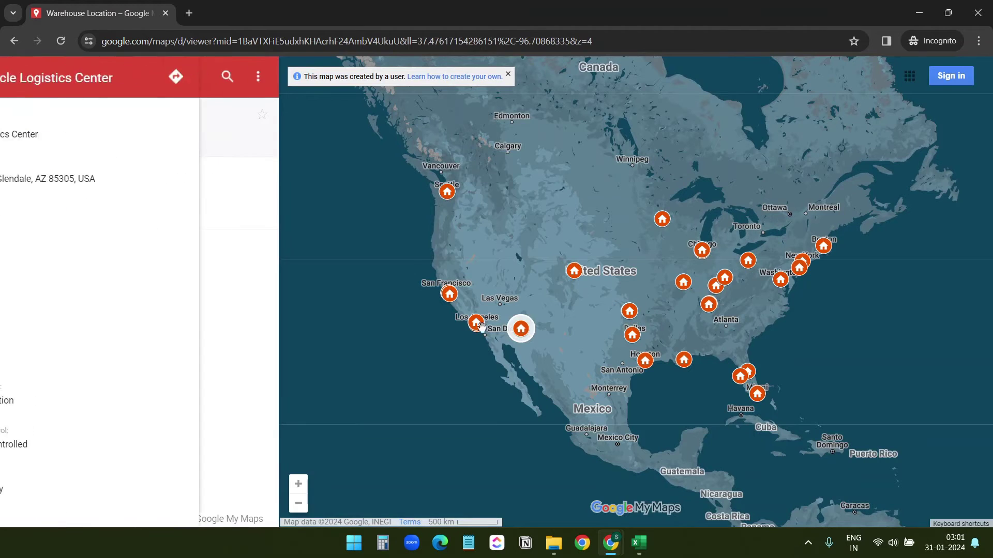
click(475, 324)
click(449, 297)
click(445, 197)
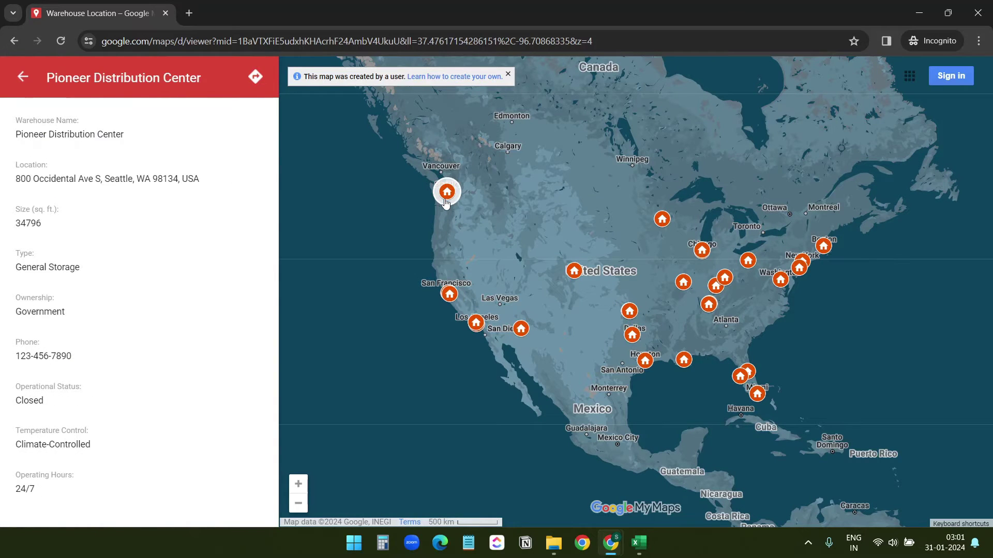
View Highland Storage Solutions in Nashville, then reopen Silverline Storage Center in the editor.
click(709, 305)
key(alt+Tab)
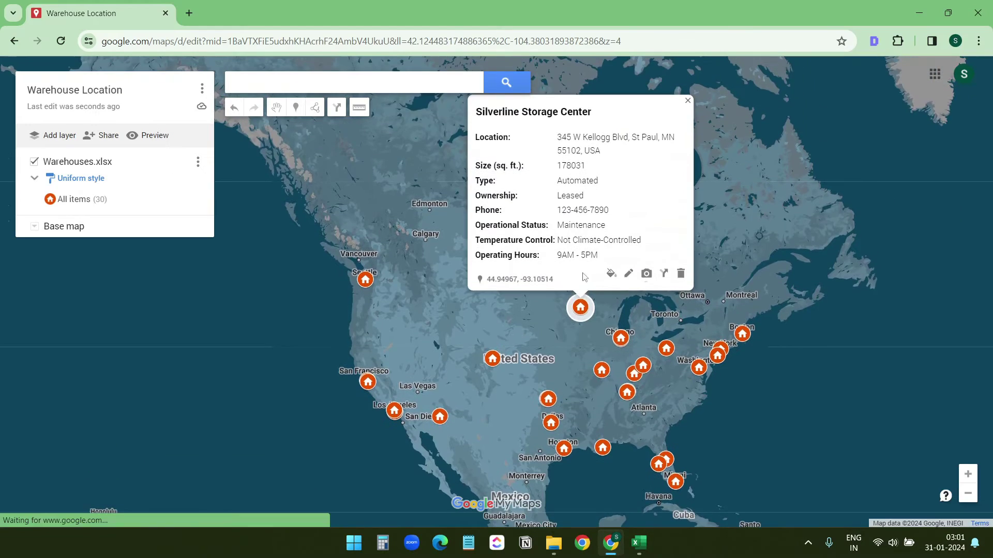
click(568, 358)
click(580, 309)
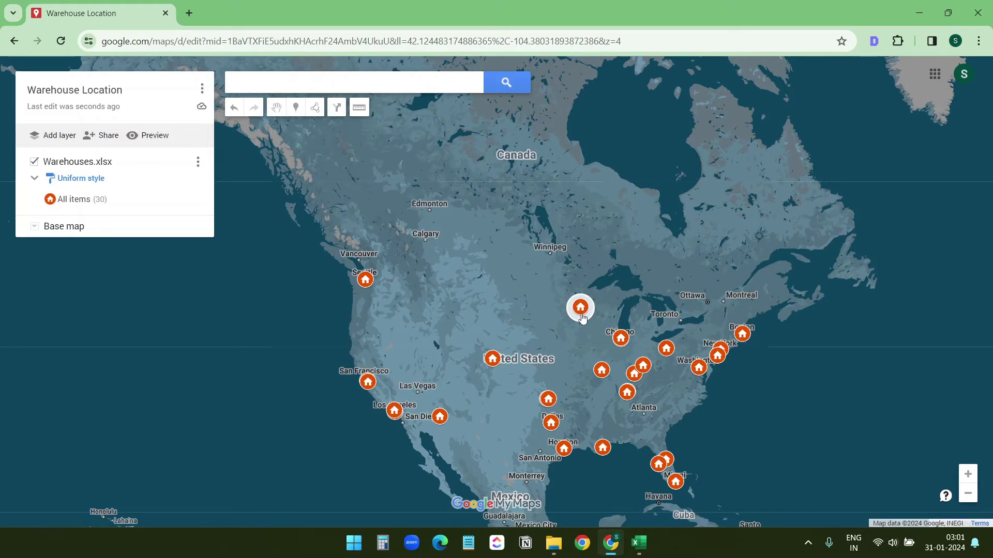
Upload a warehouse photo to the Silverline Storage Center placemark.
click(647, 274)
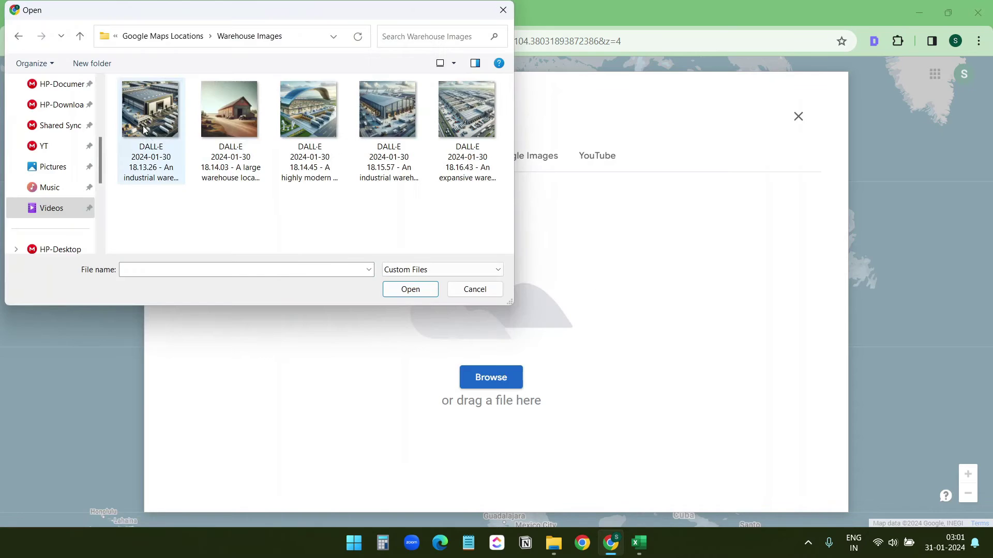
double_click(150, 110)
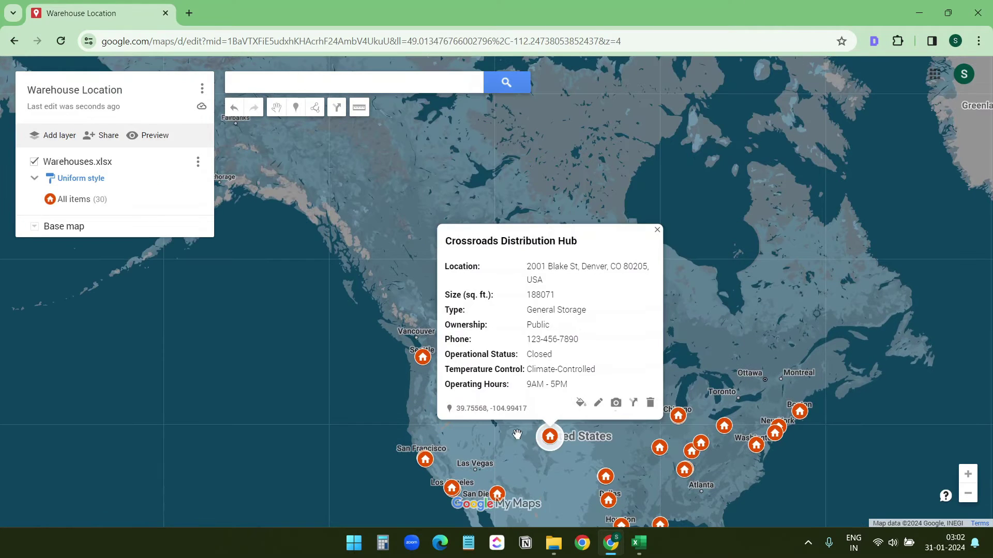
click(581, 455)
Check that Panorama Distribution Center's popup shows its building image, then close it.
click(607, 480)
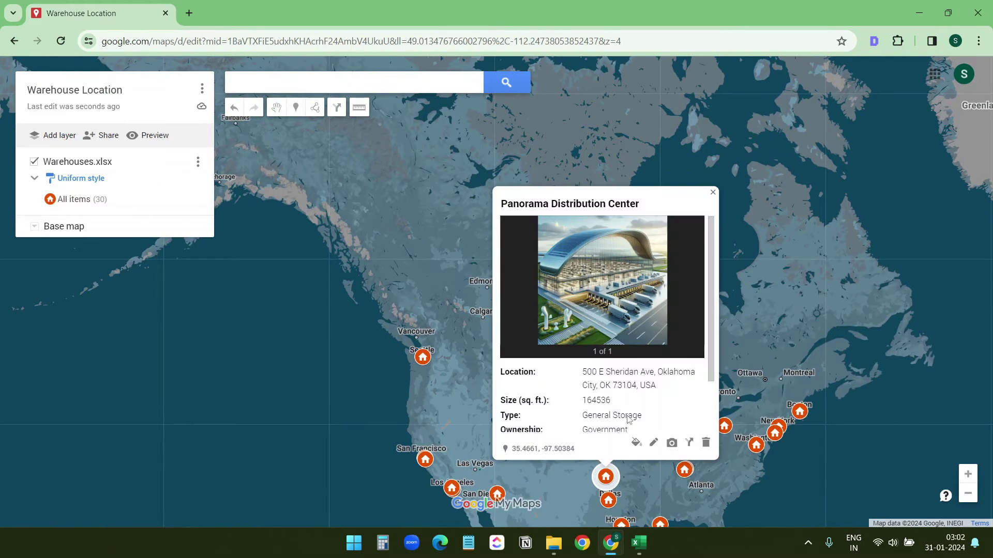
scroll(640, 373, down, 2)
click(449, 207)
Review the map's sharing settings and close them.
scroll(549, 209, down, 1)
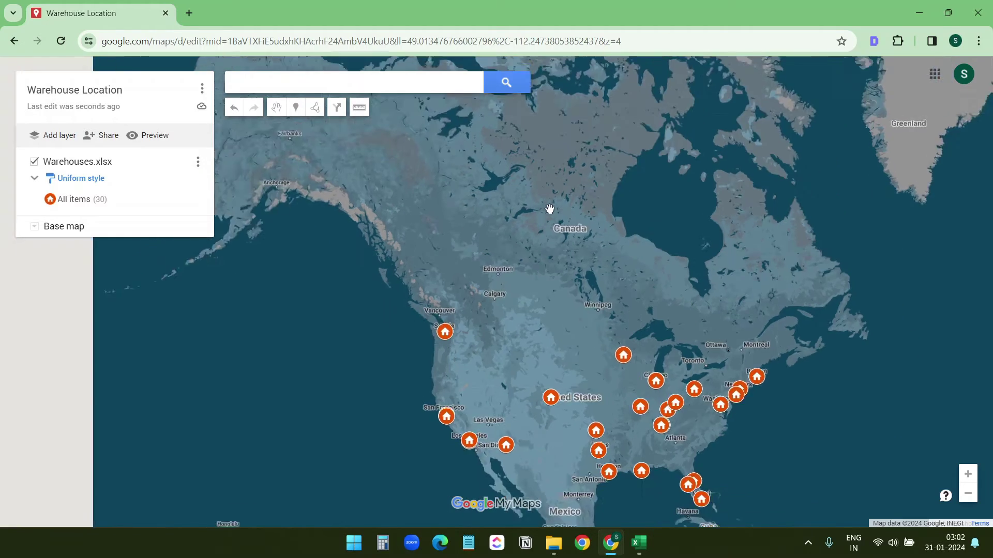
scroll(550, 209, down, 1)
scroll(554, 262, up, 2)
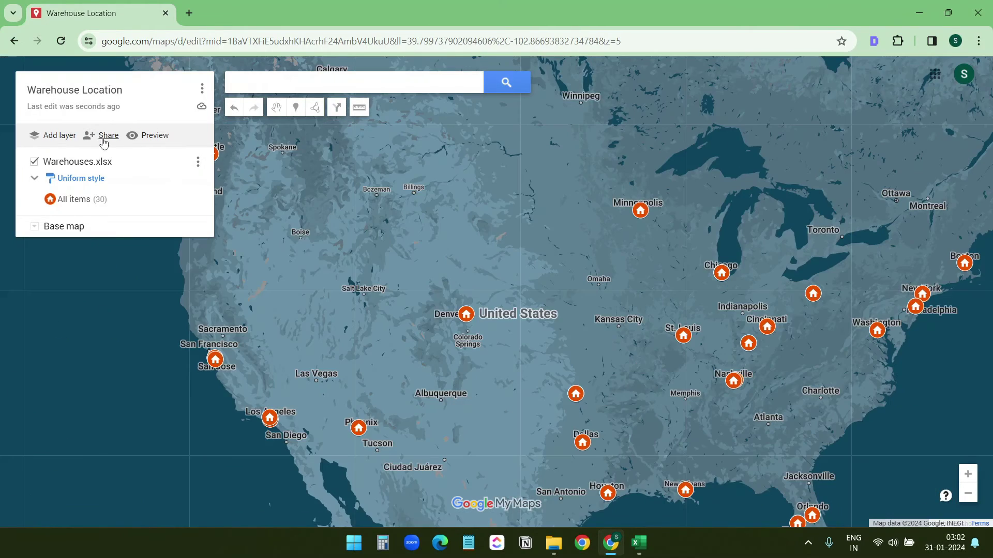
click(104, 137)
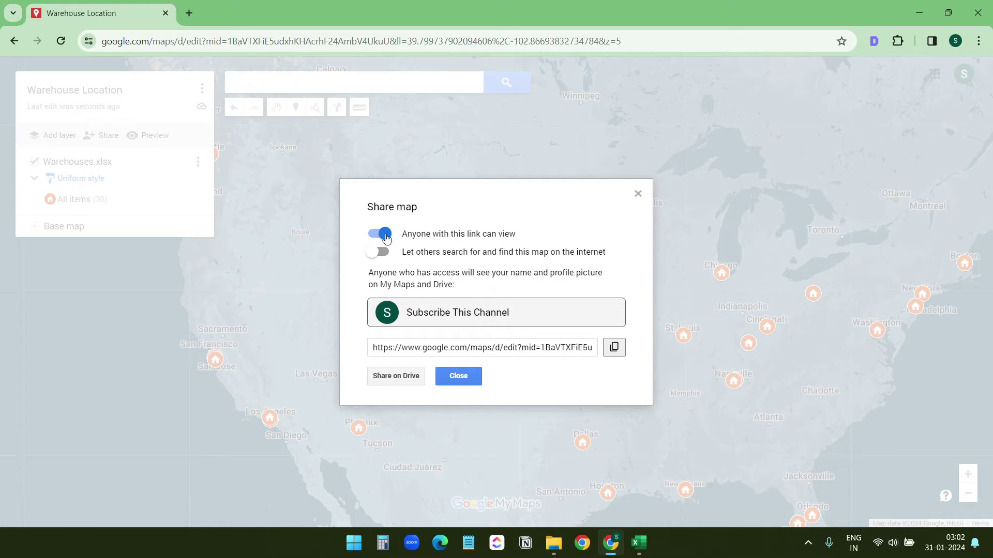
click(458, 376)
Get the Embed on my site code with the owner's profile hidden, and copy it.
click(201, 89)
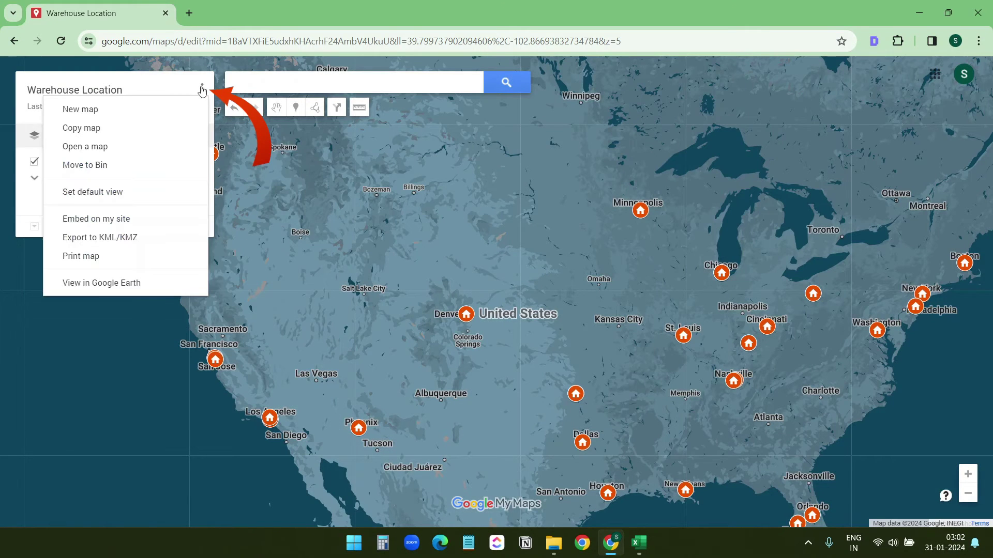
click(97, 219)
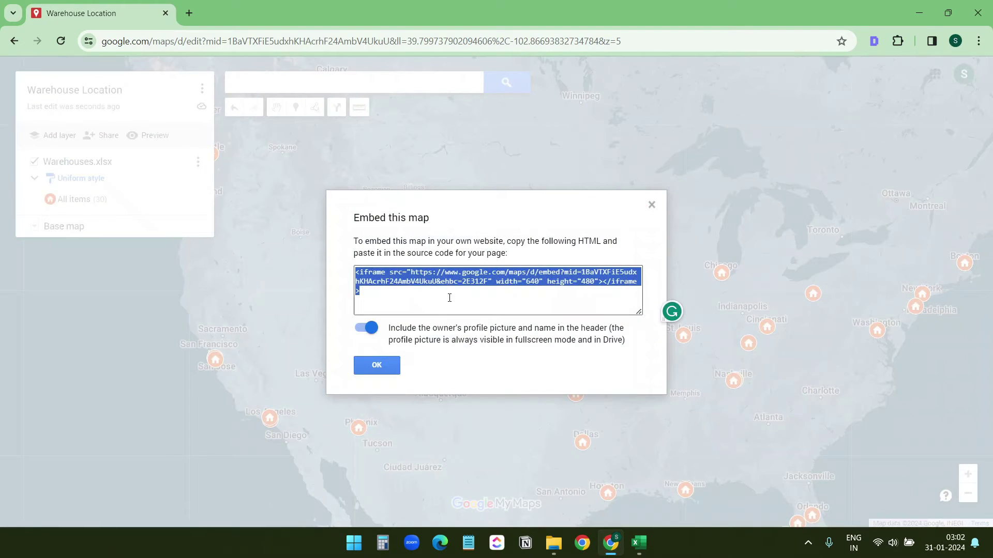
click(449, 299)
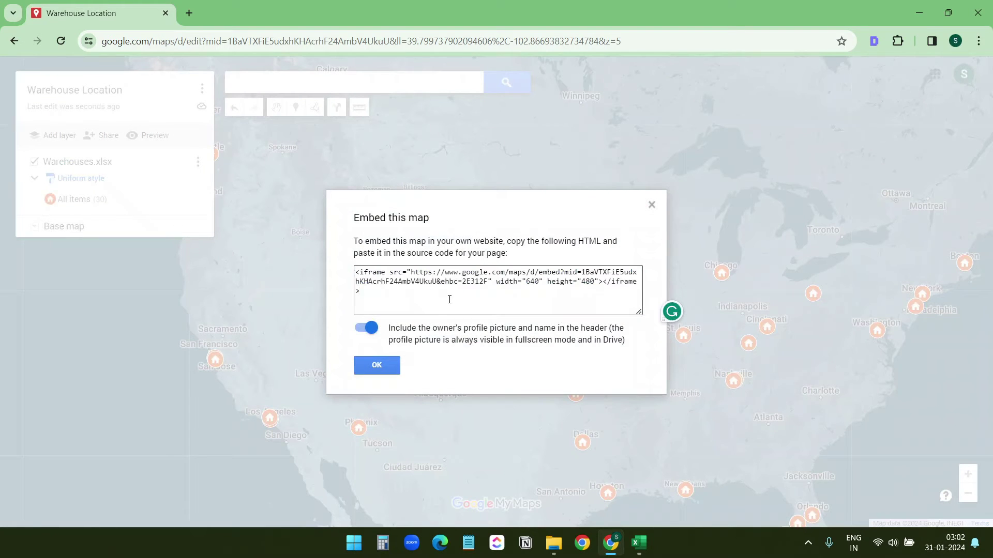
click(366, 331)
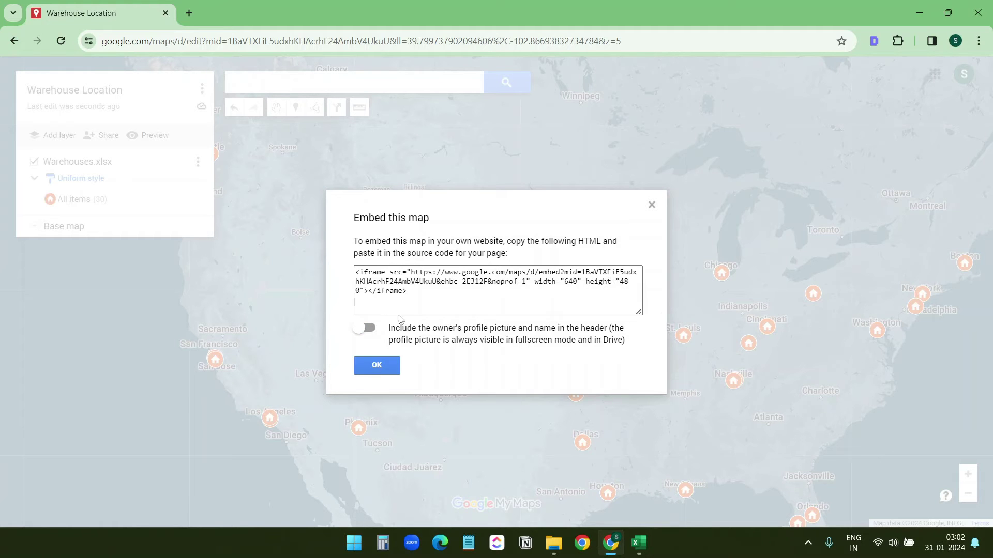
triple_click(401, 283)
right_click(402, 284)
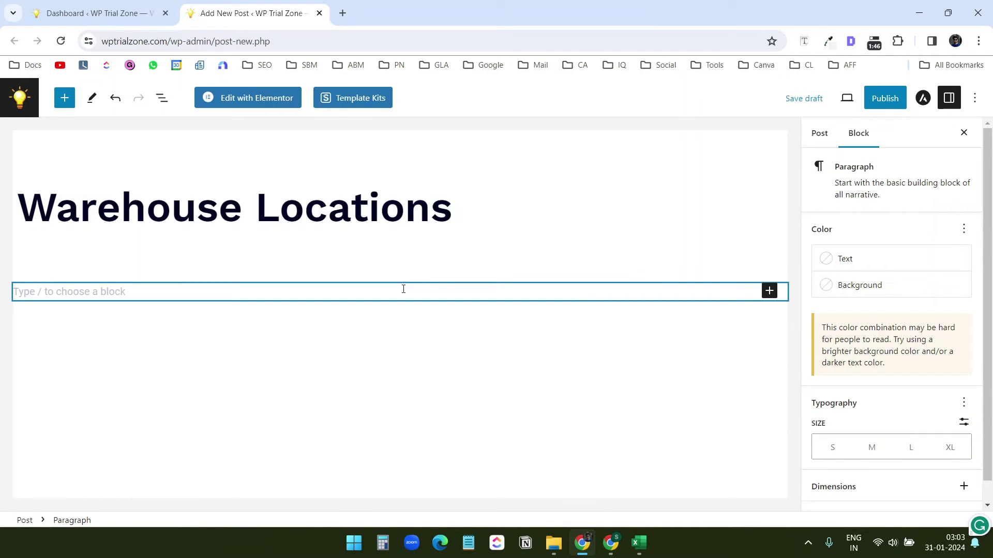
Insert a Custom HTML block with the pasted map iframe, changing its width from 640 to 1000.
text(/html)
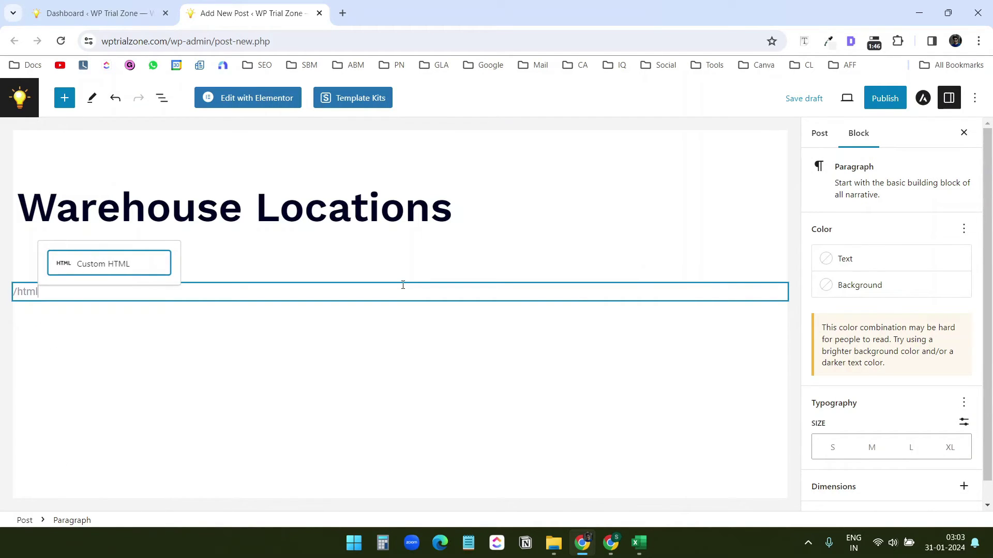
click(122, 262)
key(ctrl+v)
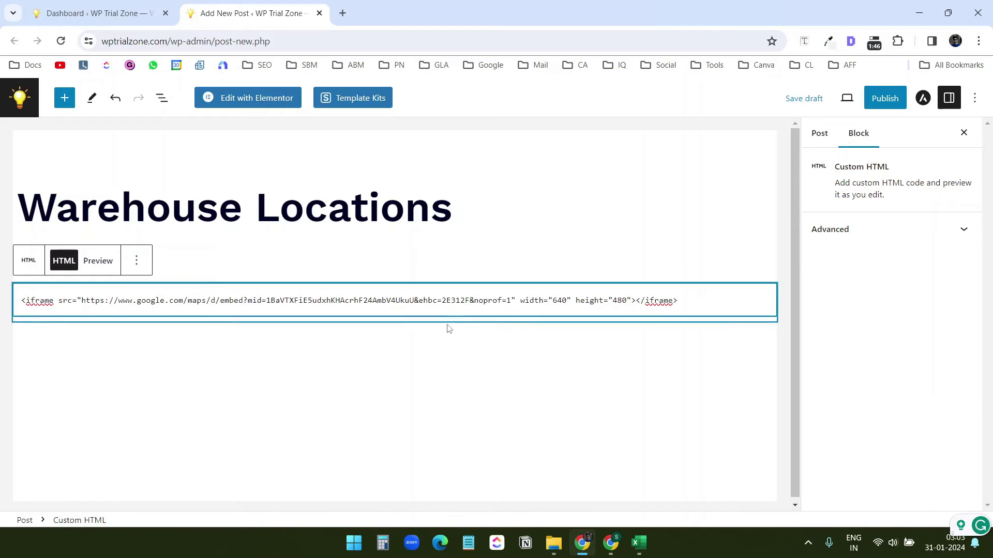
drag(568, 298, 559, 300)
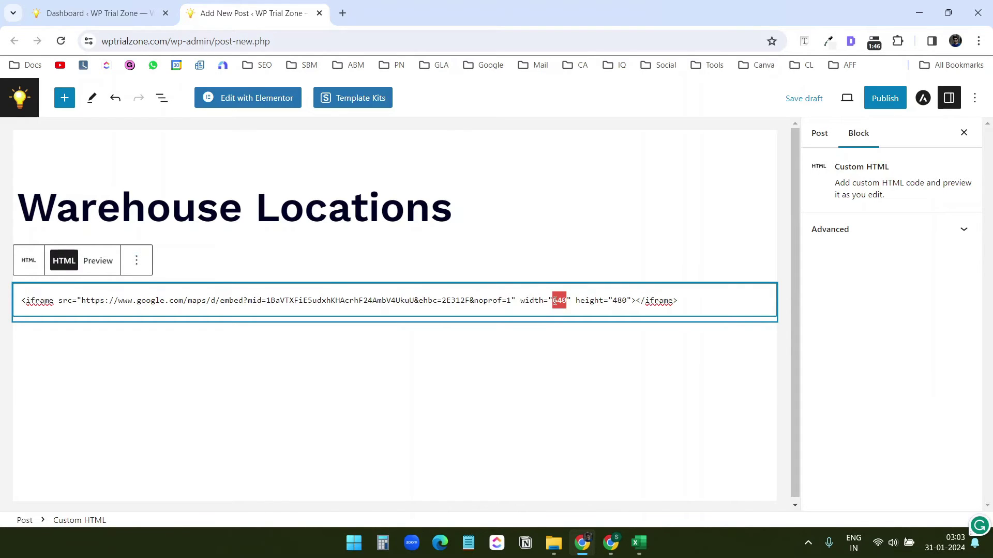
text(1000)
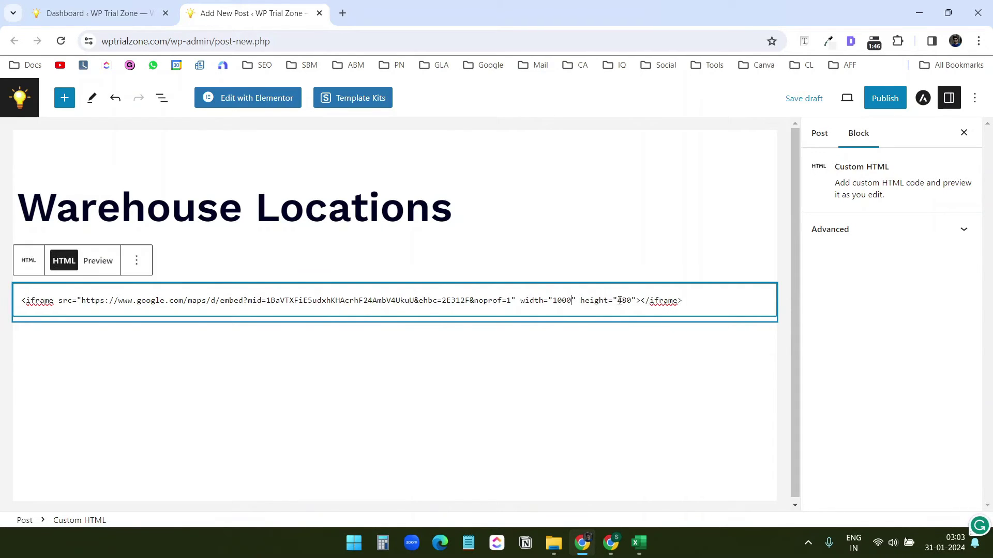
drag(619, 301, 617, 300)
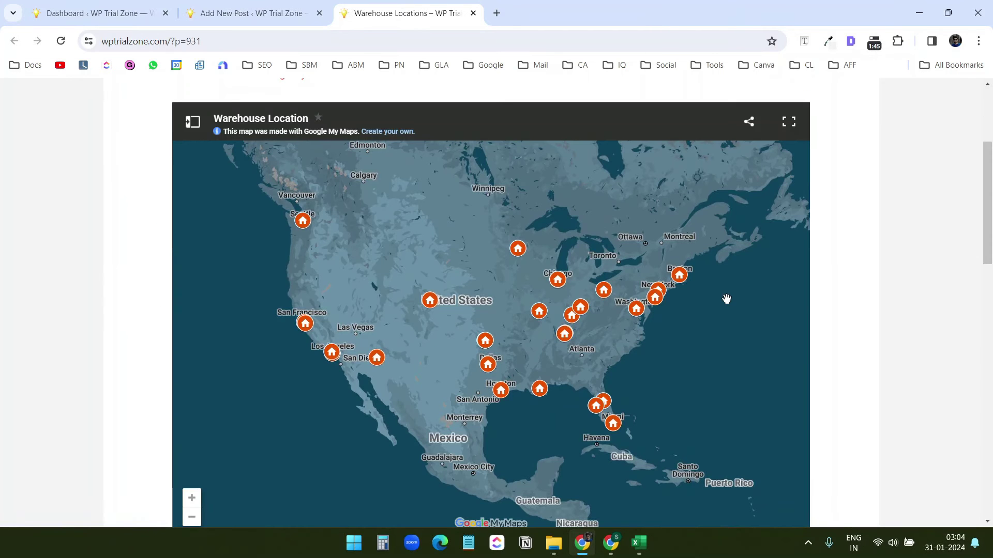
Open and close the Minnesota warehouse's details on the embedded map, then return to My Maps.
click(520, 252)
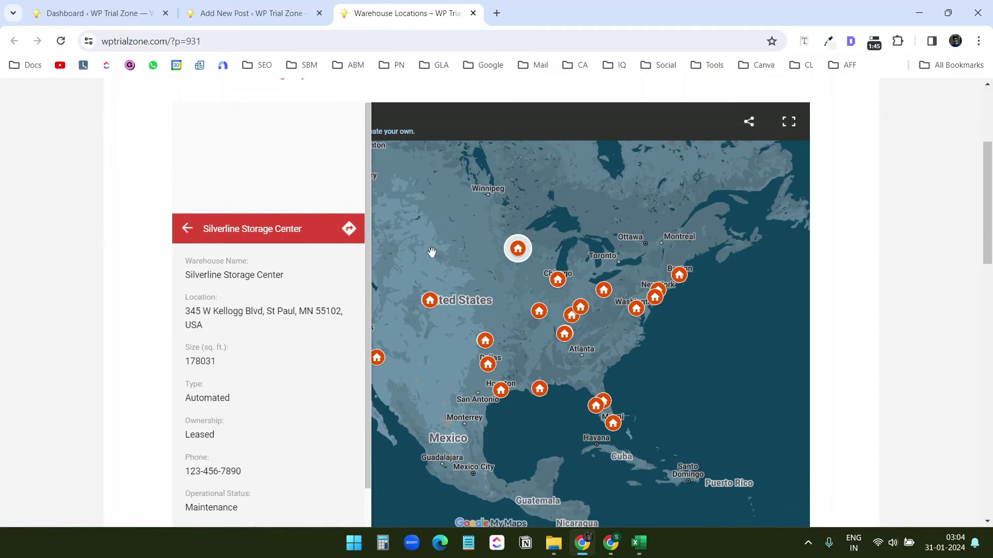
scroll(305, 333, up, 1)
scroll(305, 334, down, 1)
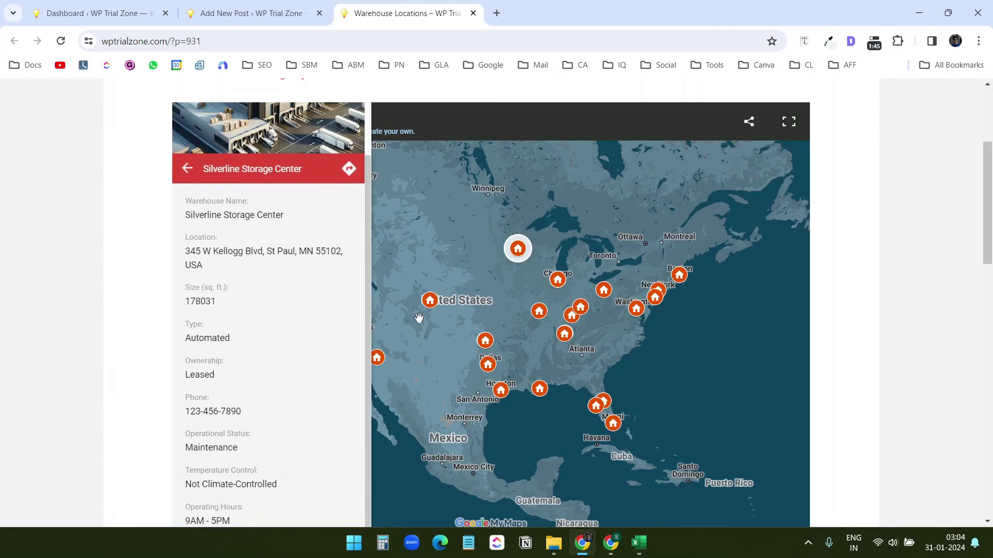
click(463, 344)
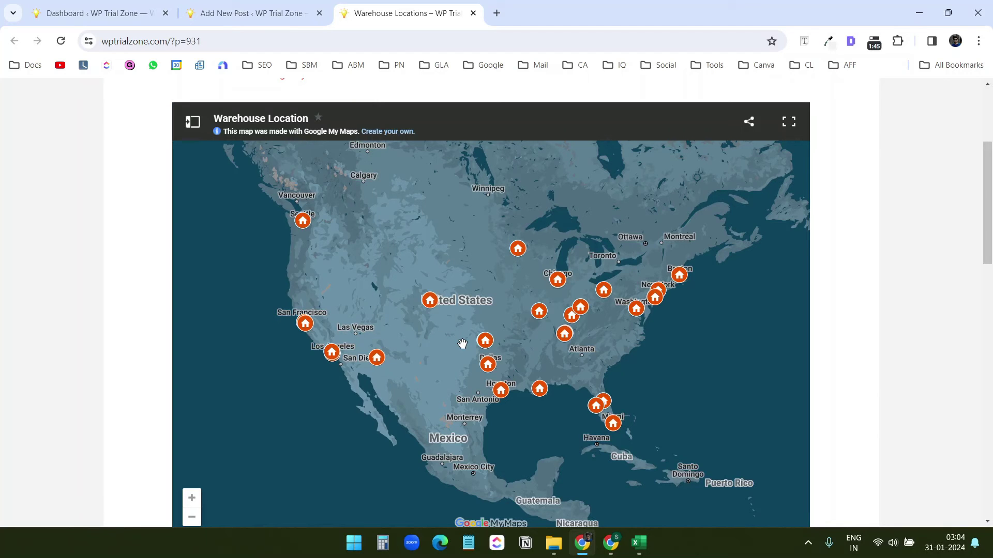
key(alt+Tab)
mouse_move(512, 226)
mouse_down()
mouse_move(445, 239)
mouse_move(436, 190)
mouse_up()
Make the panned view the map's default, then copy the refreshed Embed on my site iframe code.
click(202, 89)
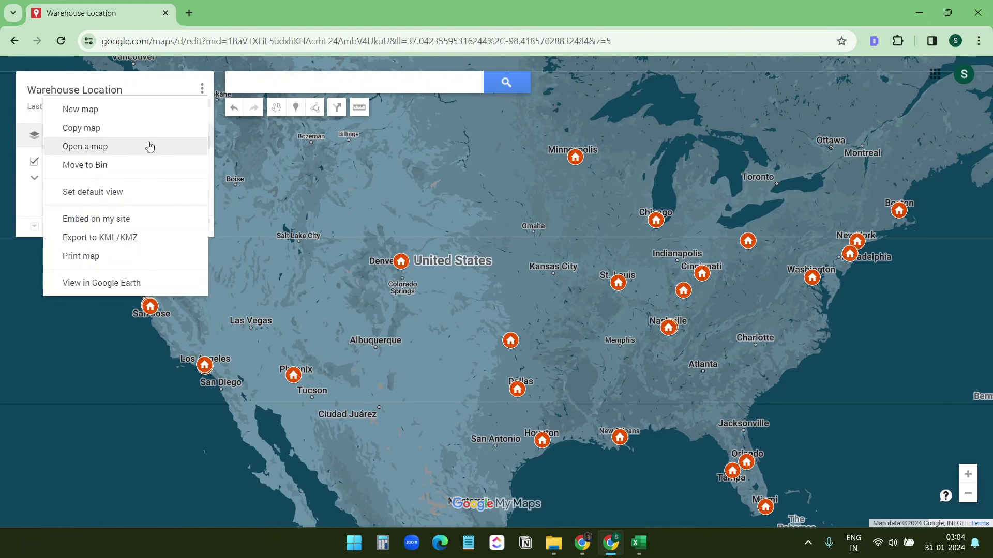
click(123, 193)
click(202, 88)
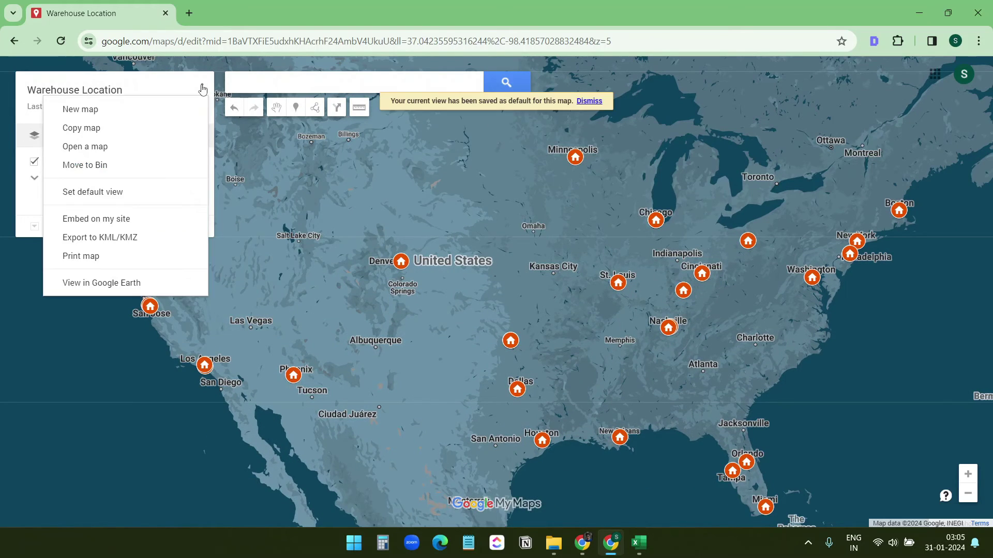
click(118, 214)
click(444, 301)
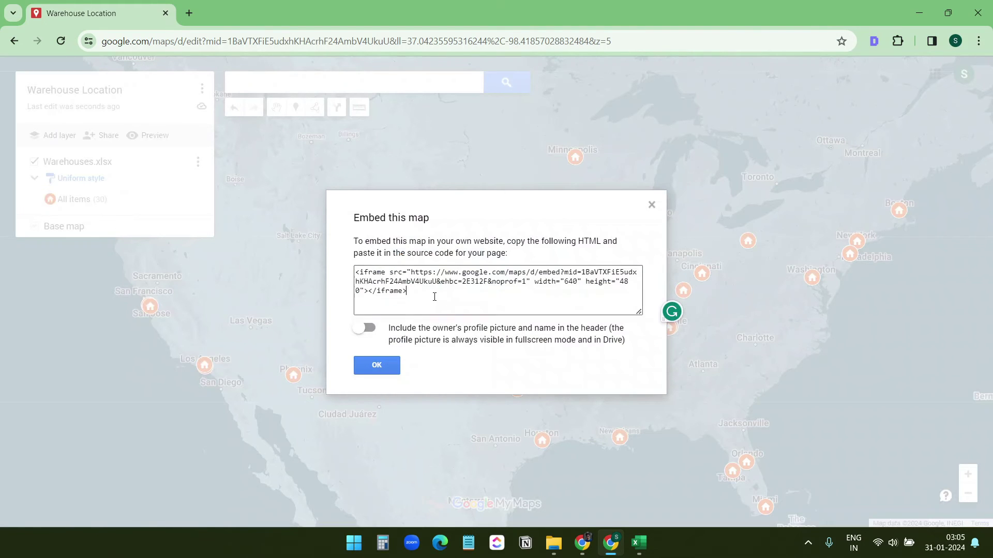
key(ctrl+a)
right_click(398, 279)
click(439, 91)
Paste the new iframe over the old Custom HTML code, sizing it 1040 wide by 680 high.
key(alt+Tab)
click(346, 301)
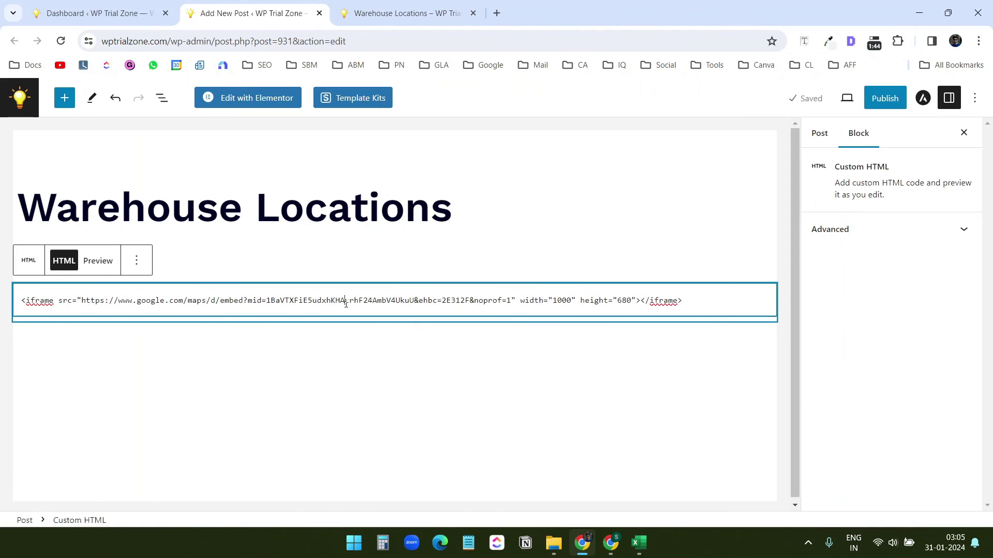
key(ctrl+a)
key(ctrl+v)
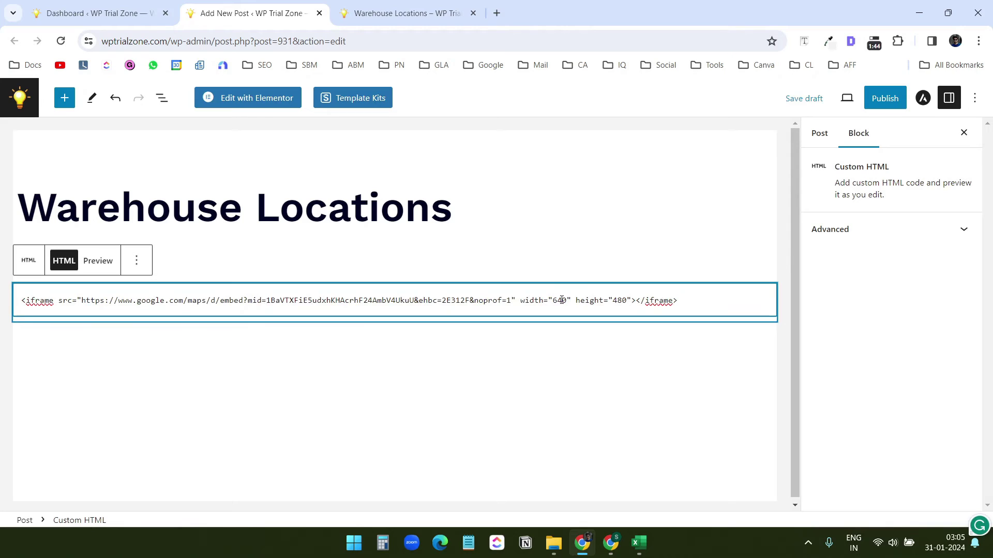
drag(557, 300, 553, 300)
text(10)
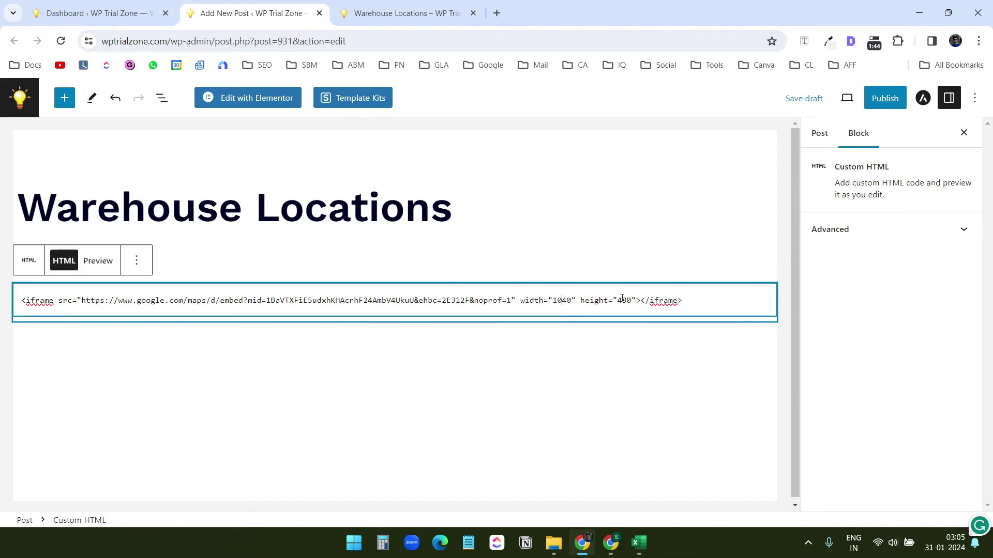
drag(621, 300, 618, 300)
text(6)
Save the draft, then open Oceanview Warehousing's St. Louis details on the live post's map.
click(805, 101)
click(468, 5)
scroll(447, 365, down, 3)
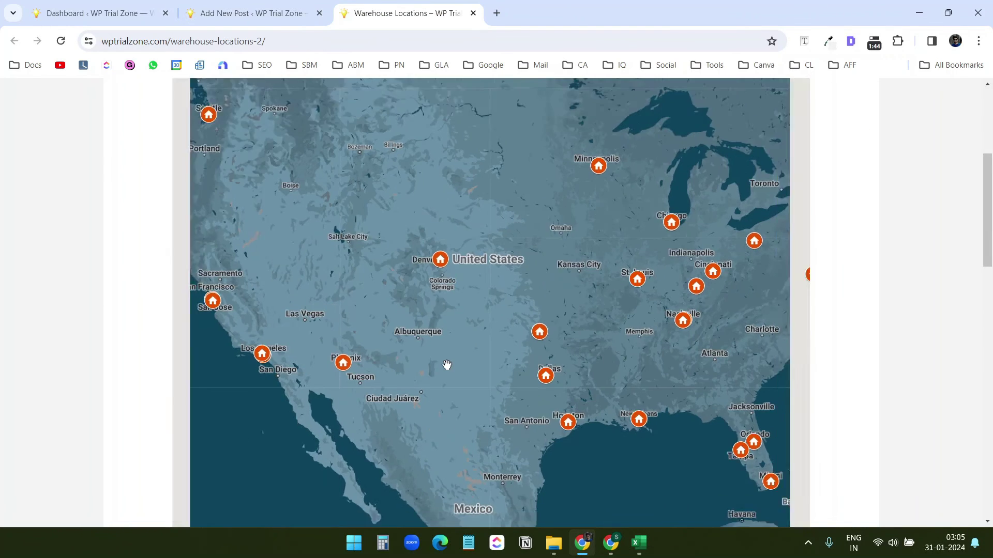
scroll(446, 364, up, 3)
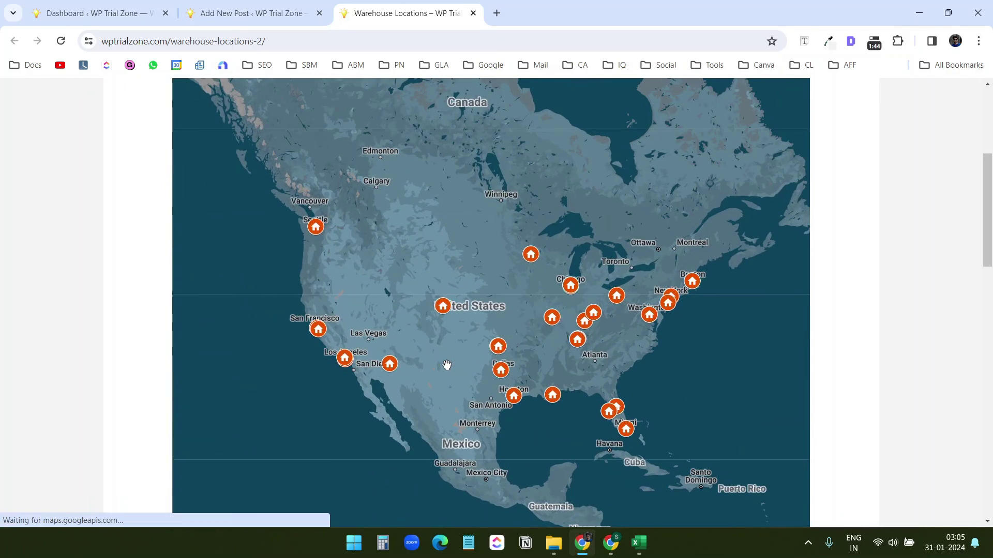
click(555, 324)
scroll(332, 337, up, 2)
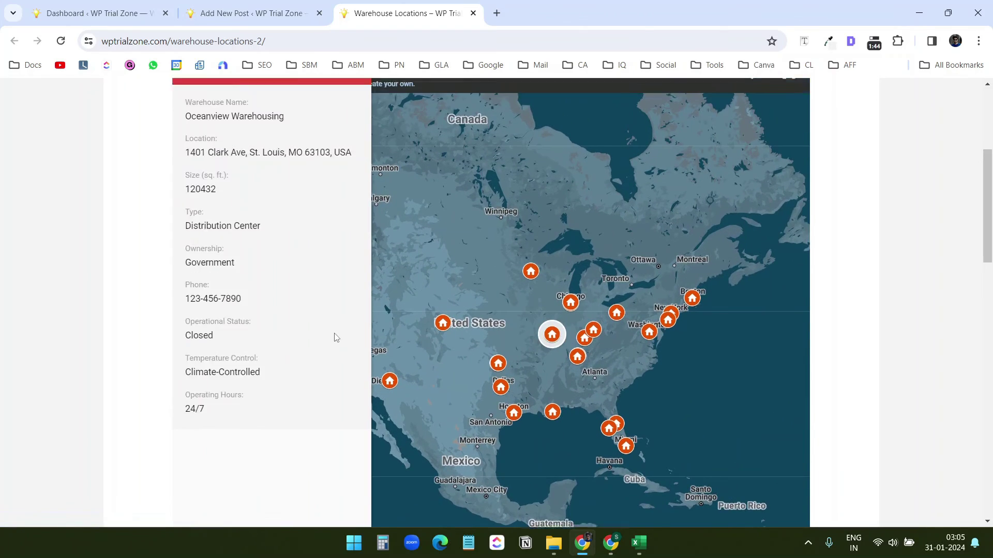